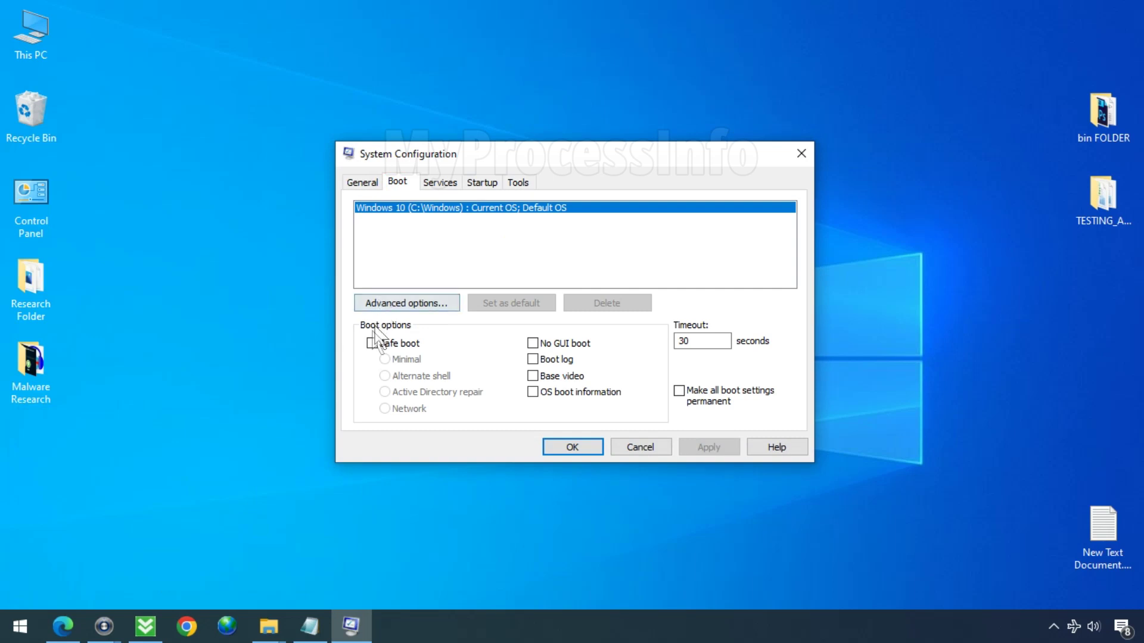
Enable Safe boot with the Minimal option, apply the boot settings and restart the computer
left_click(372, 344)
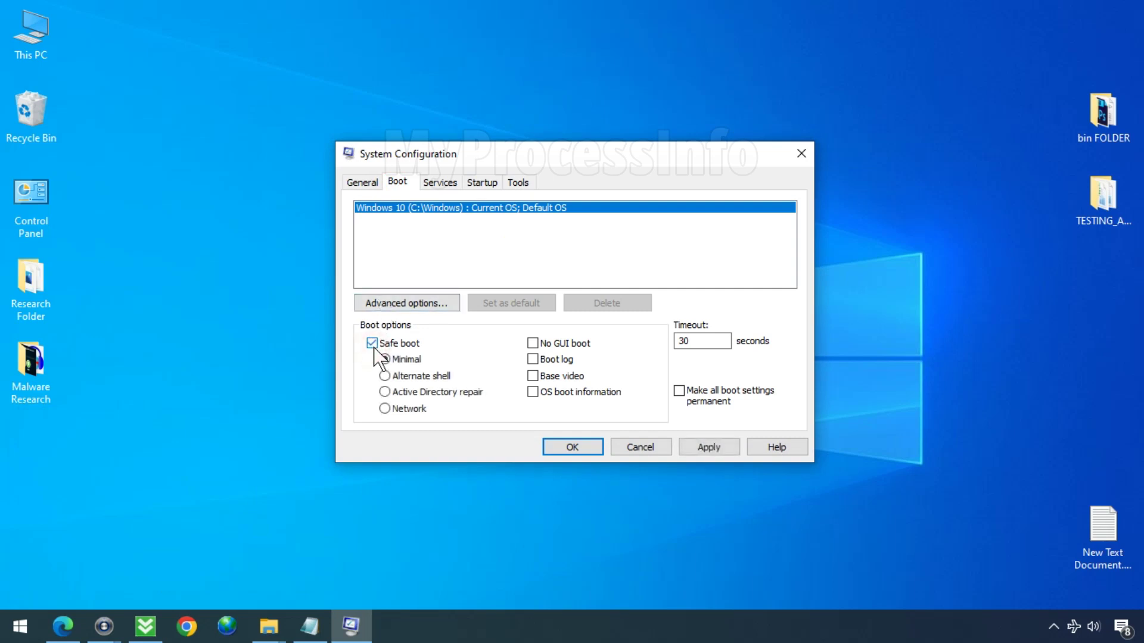
left_click(706, 447)
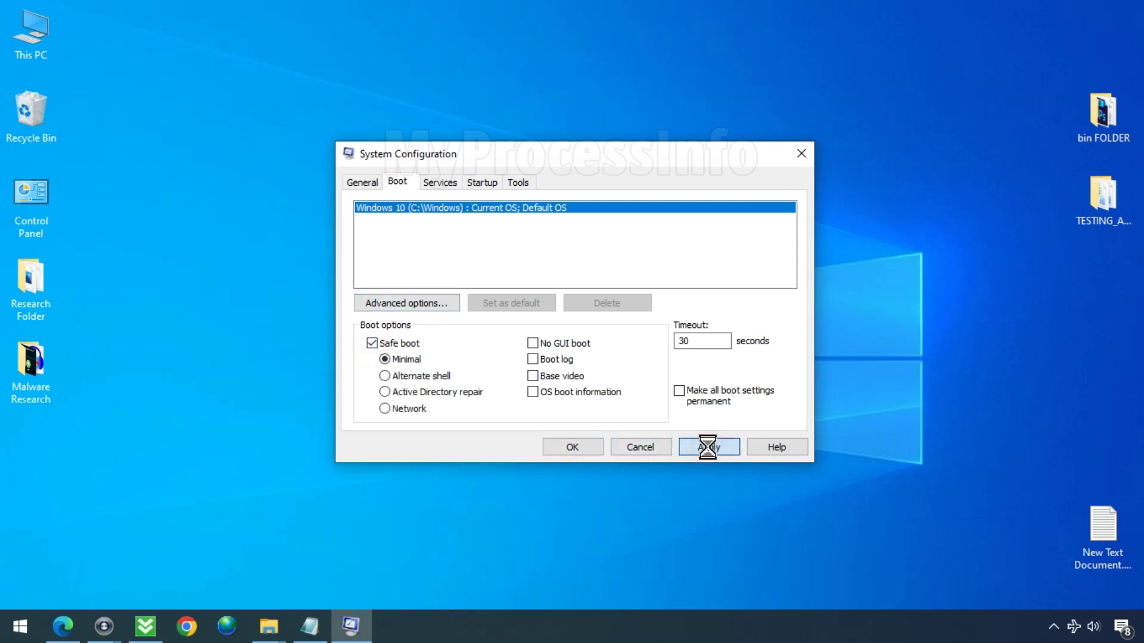
left_click(579, 442)
left_click(516, 343)
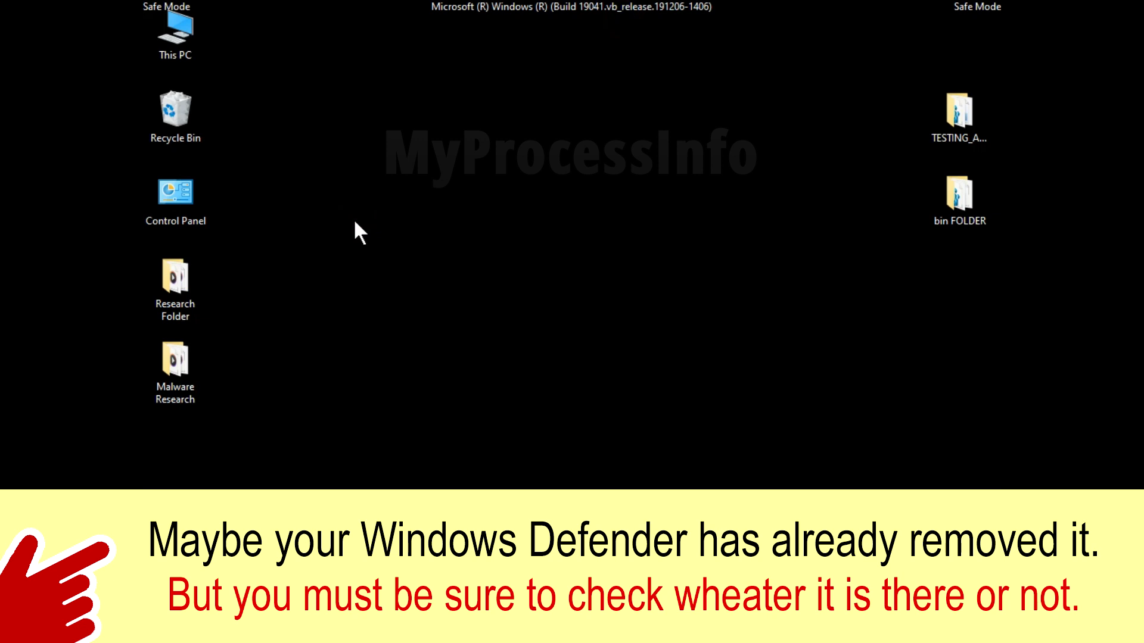
Open This PC in a maximized window and browse to the user profile folder 123 under C:\Users
double_click(195, 33)
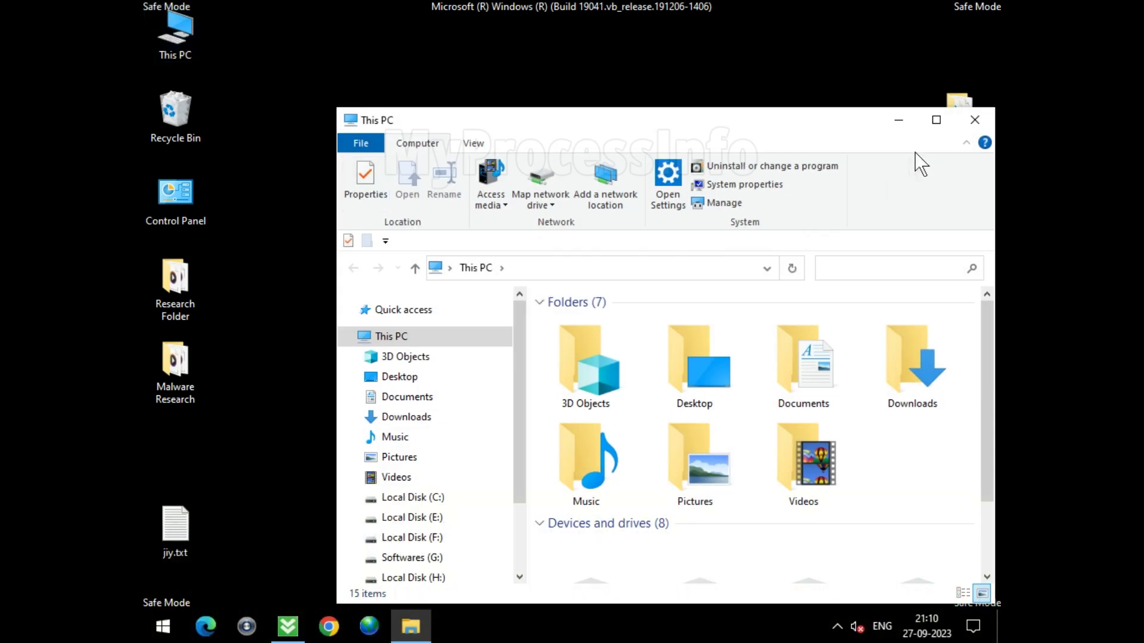
left_click(933, 128)
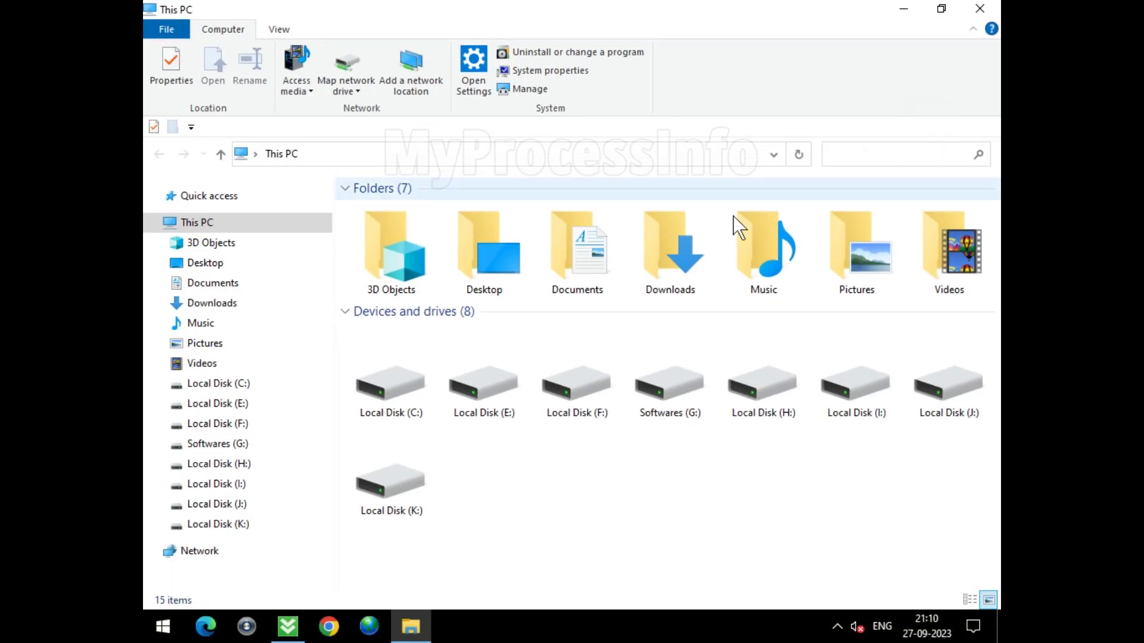
left_click(394, 376)
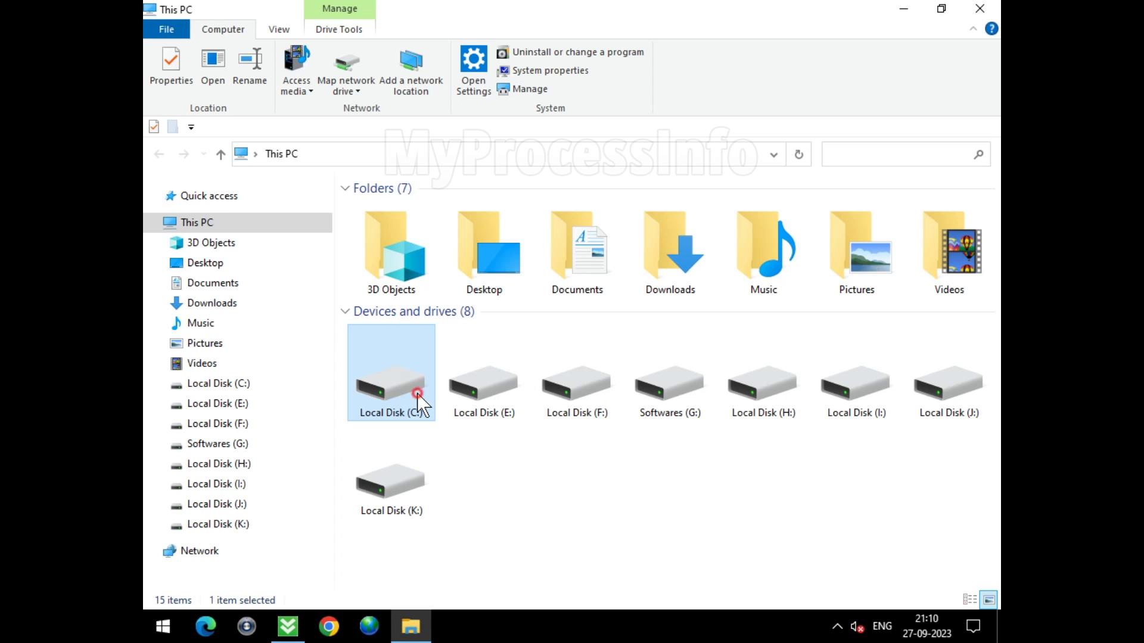
double_click(418, 395)
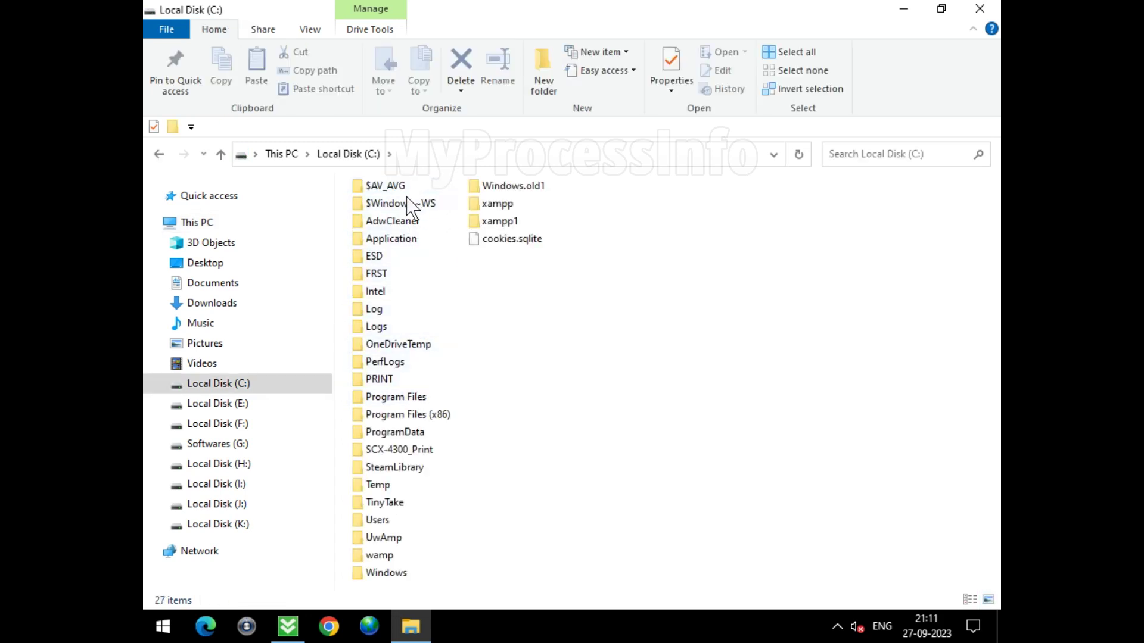
left_click(424, 523)
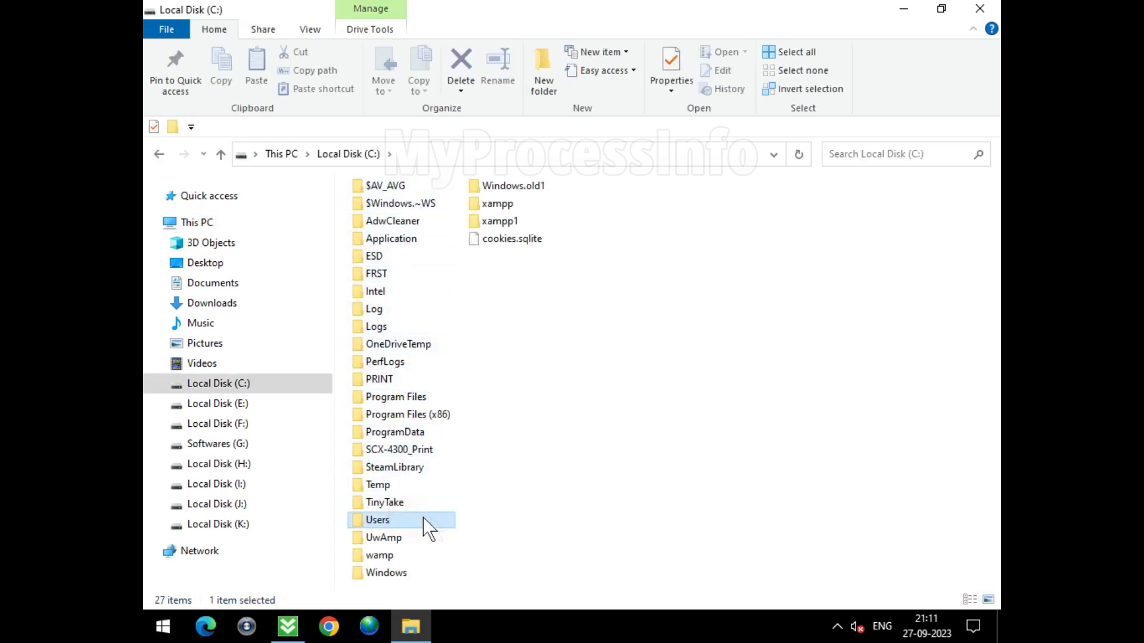
double_click(441, 519)
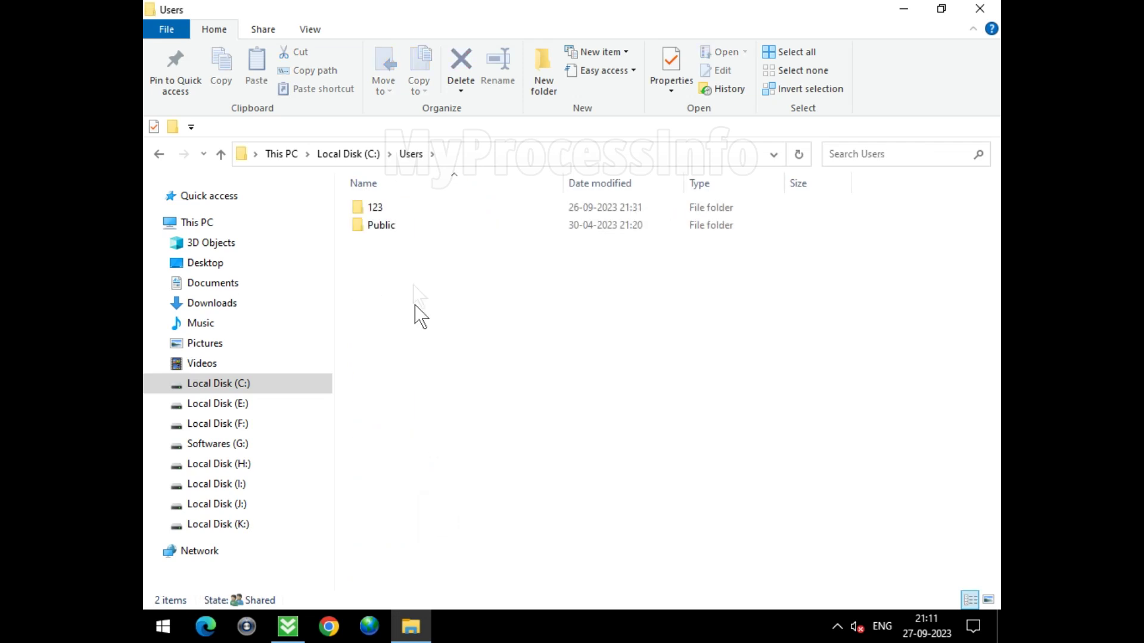
left_click(440, 209)
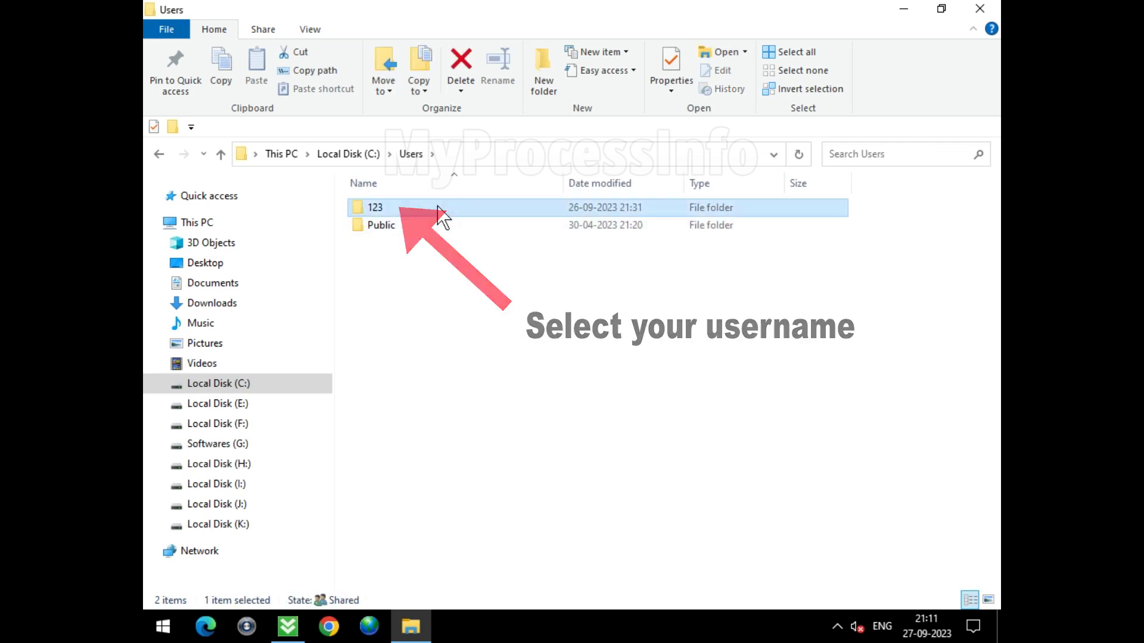
double_click(438, 209)
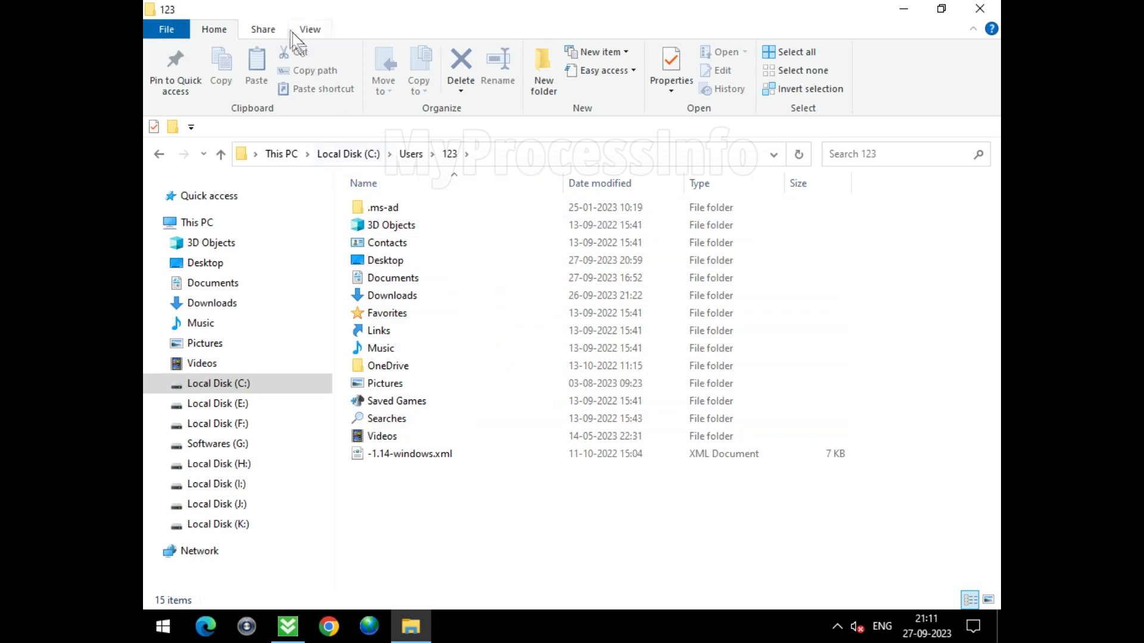
Show hidden items in the profile folder and open AppData\Roaming
left_click(310, 30)
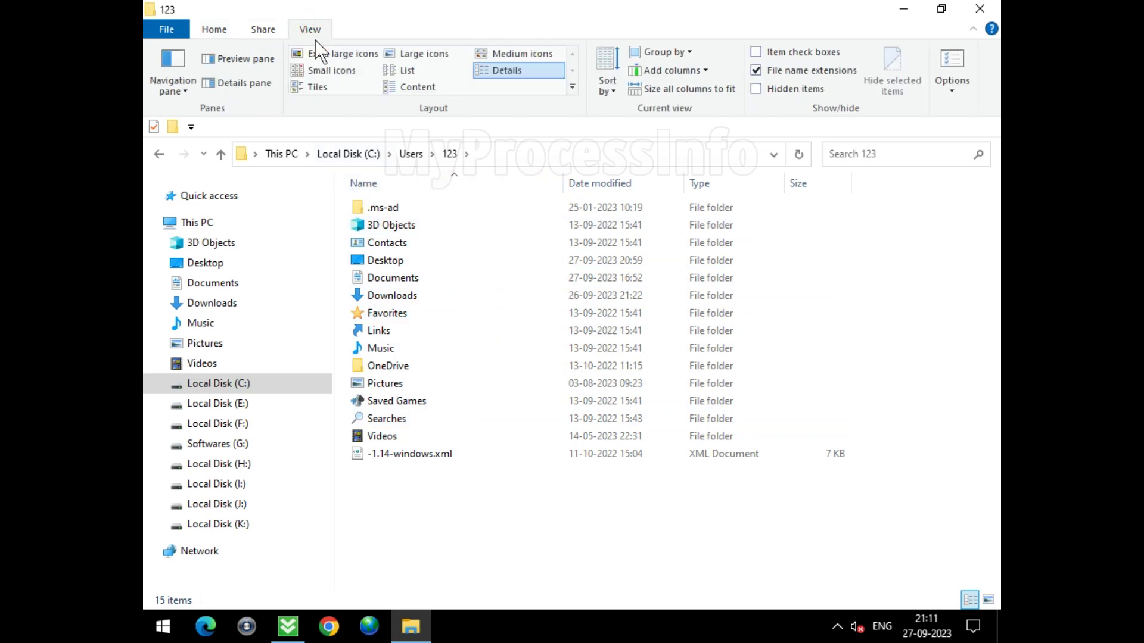
left_click(811, 90)
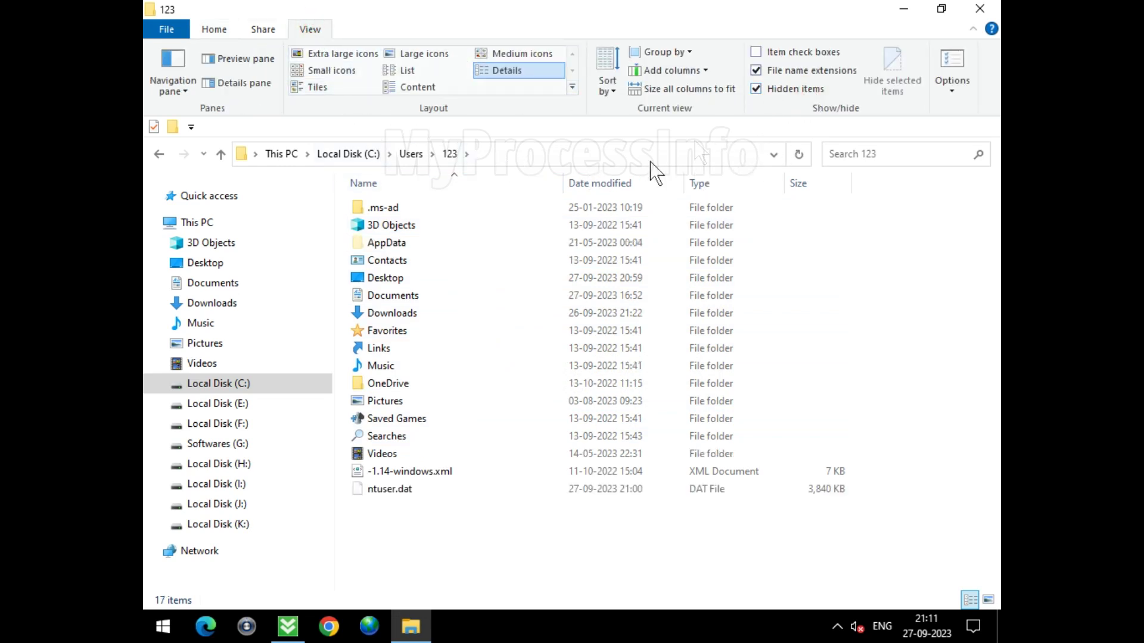
left_click(481, 243)
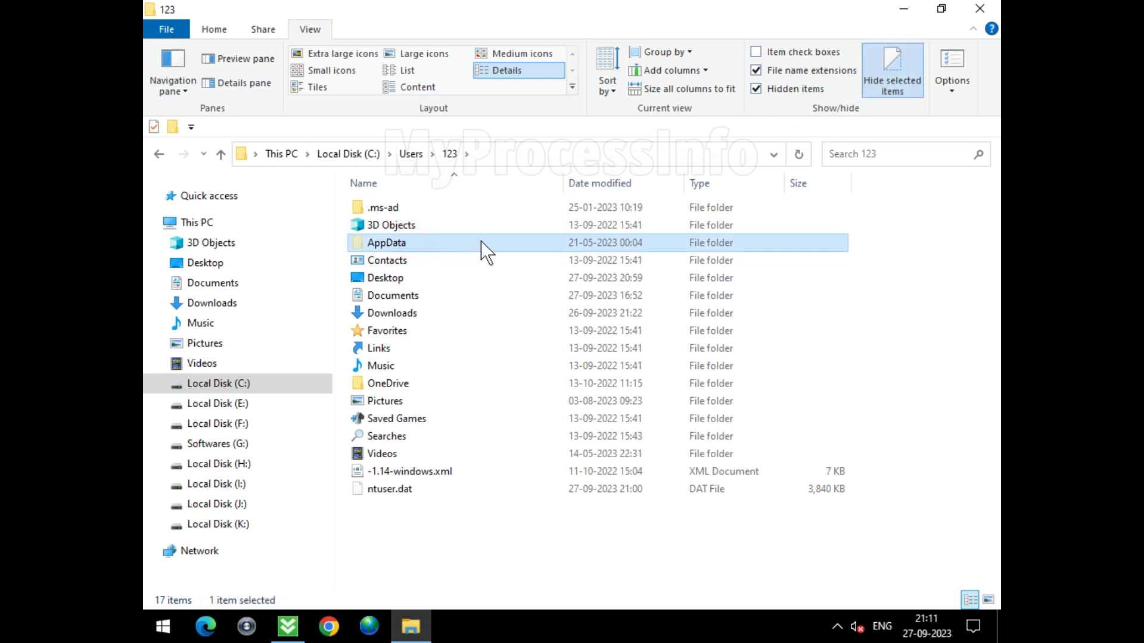
double_click(481, 243)
left_click(487, 243)
double_click(502, 243)
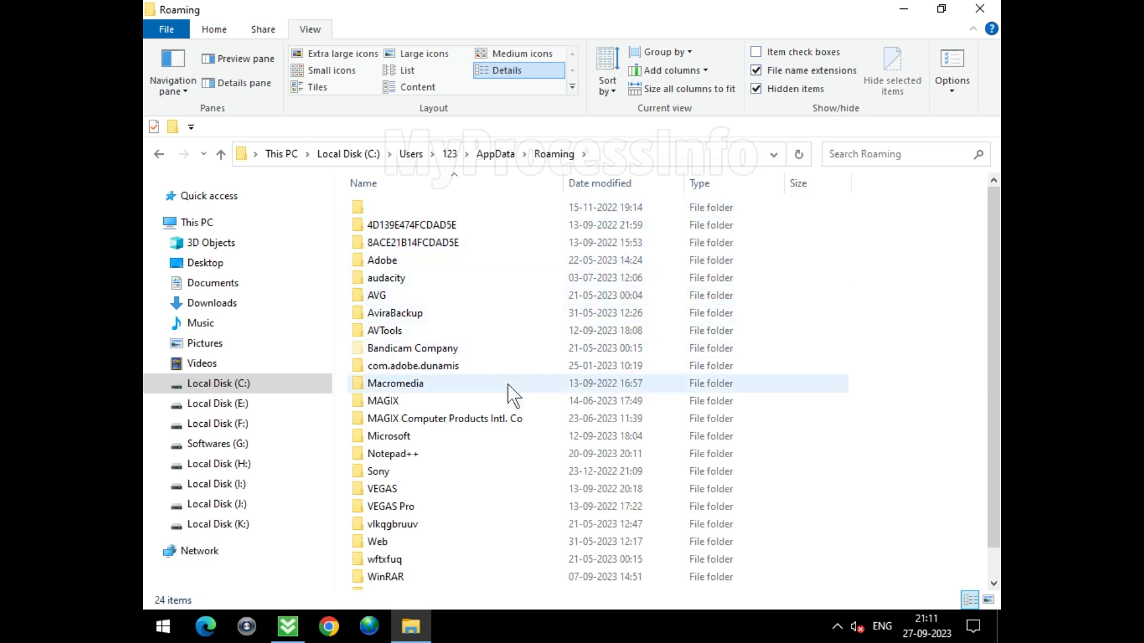
Browse from Roaming to the Microsoft\Windows\Temp folder
left_click(507, 440)
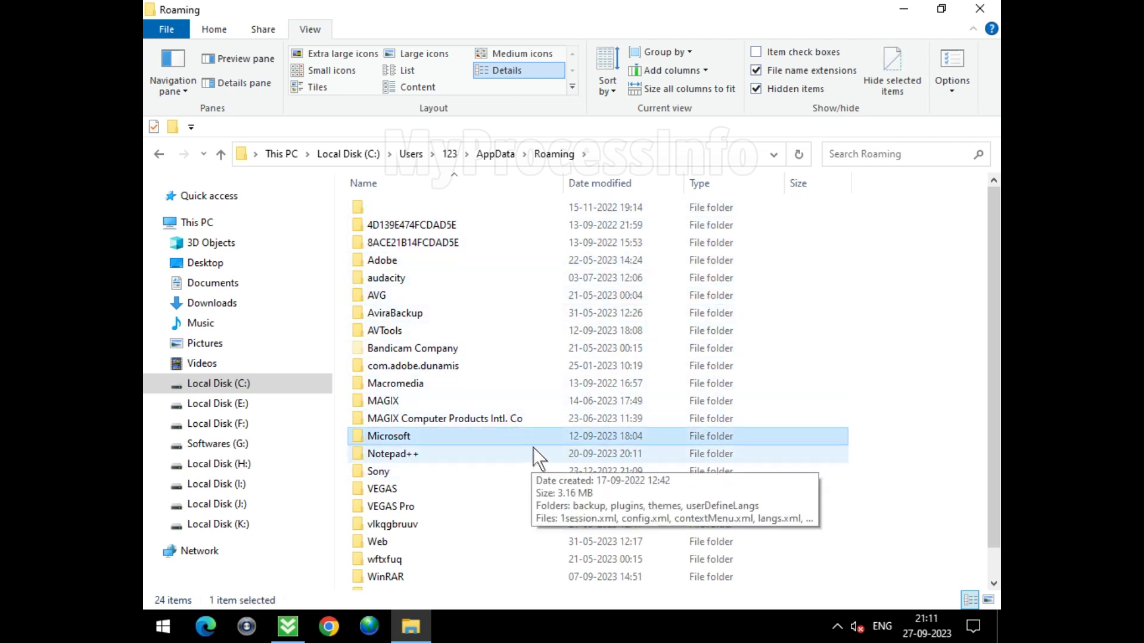
double_click(524, 438)
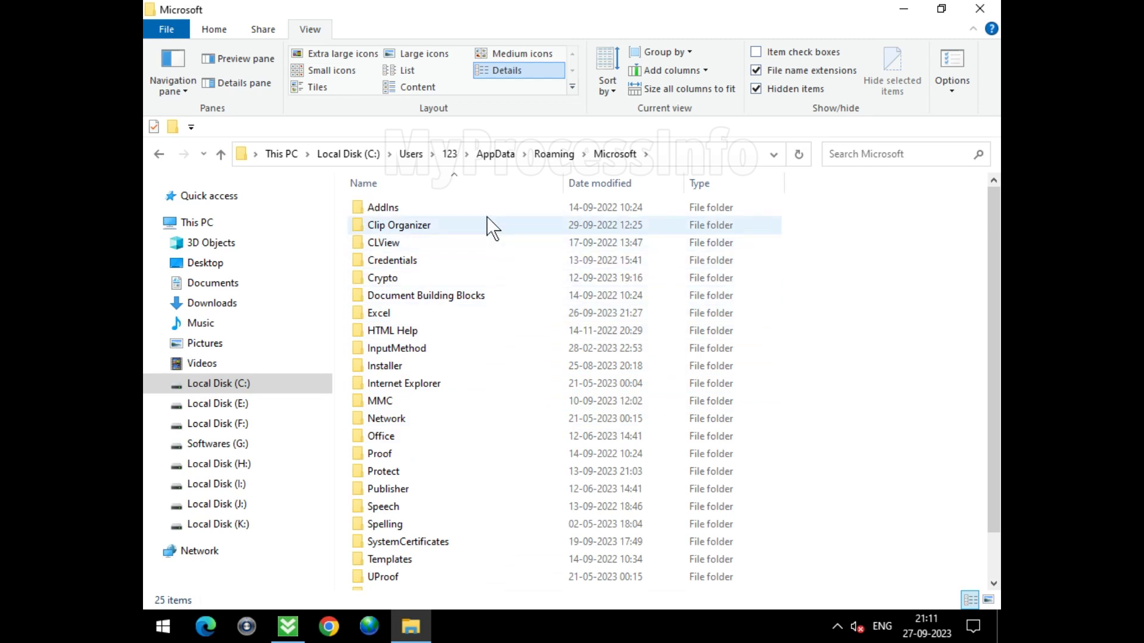
scroll(506, 417, "down", 1)
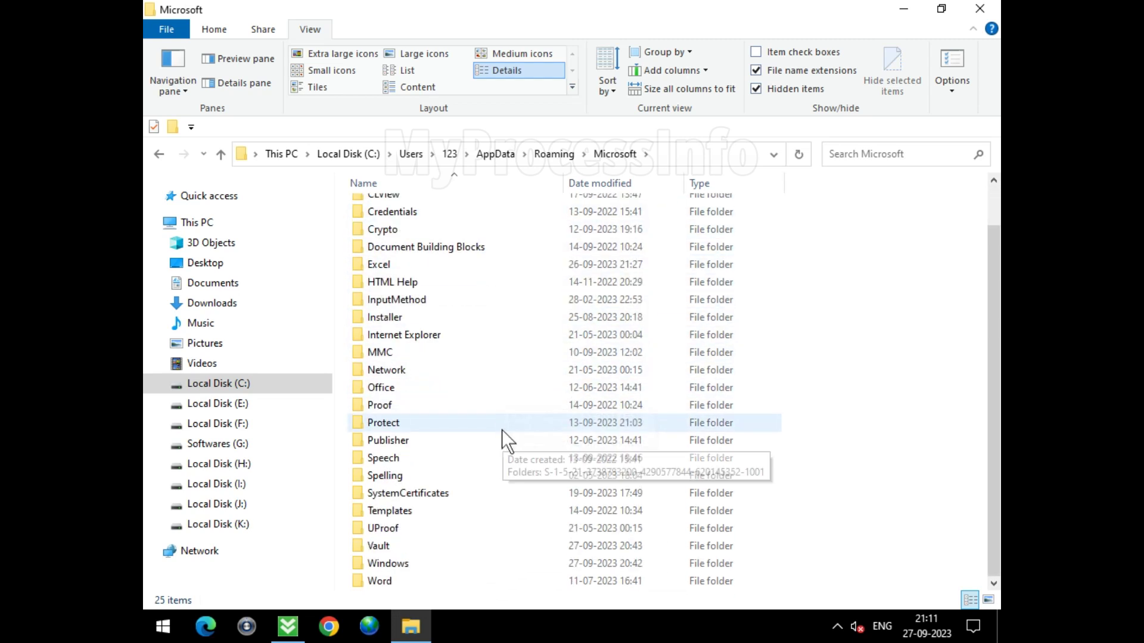
left_click(502, 563)
double_click(528, 563)
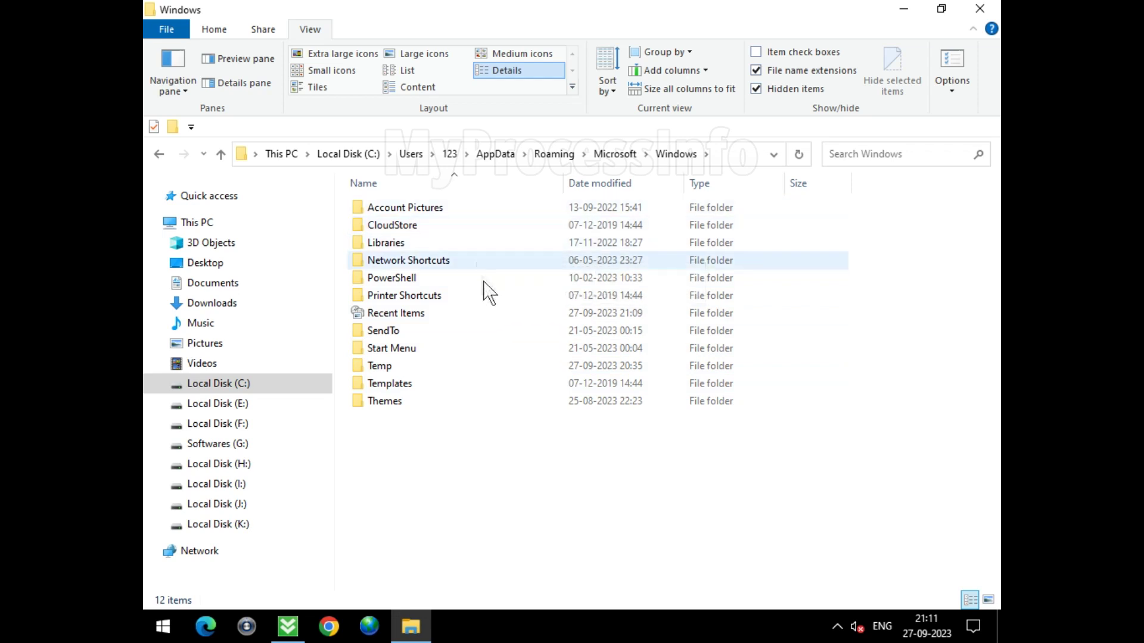
left_click(430, 367)
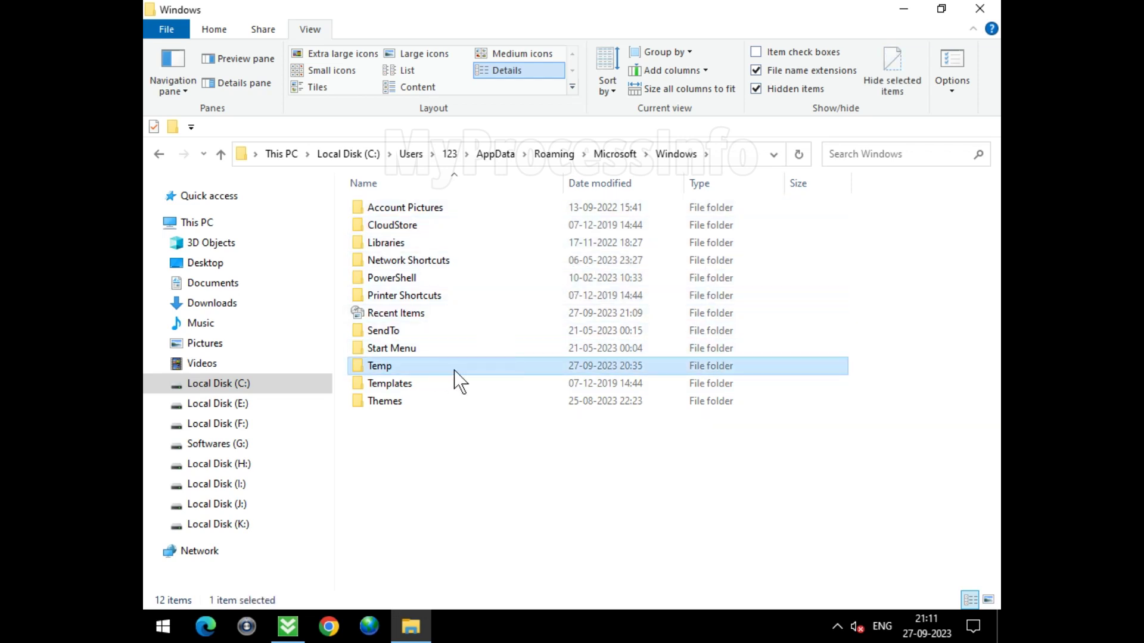
double_click(454, 371)
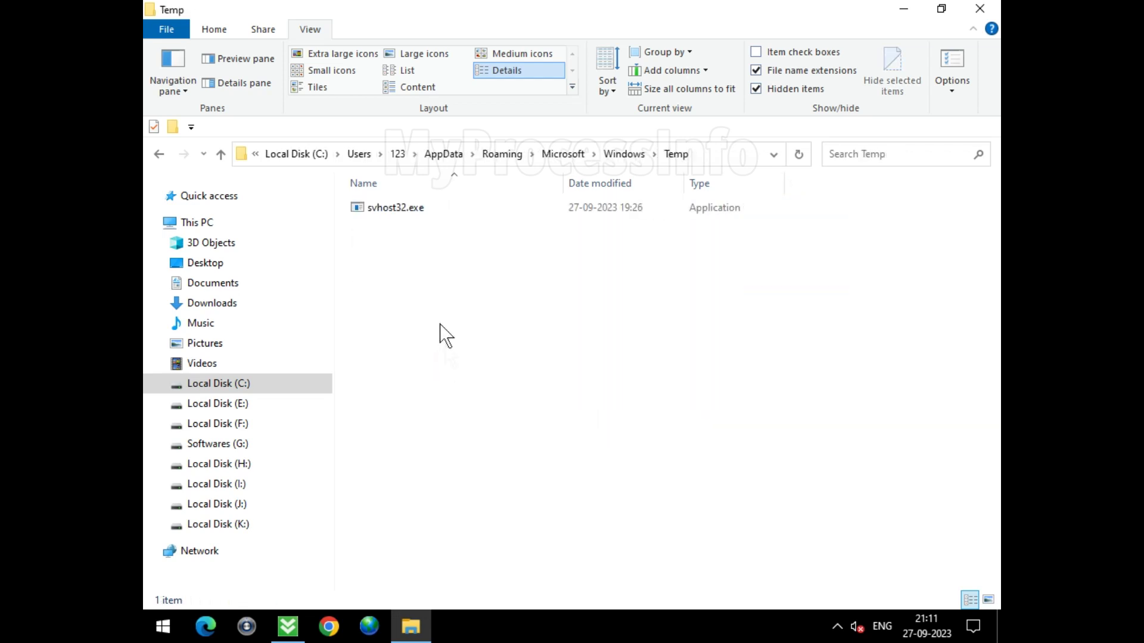
Delete svhost32.exe from the Temp folder
left_click(399, 209)
right_click(429, 214)
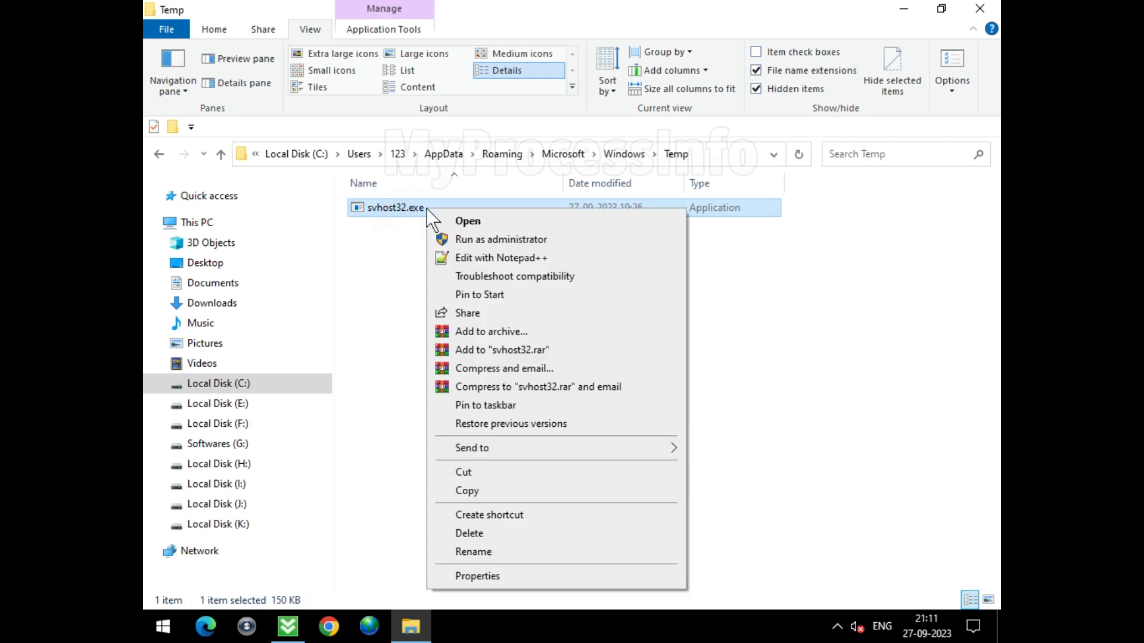
left_click(594, 540)
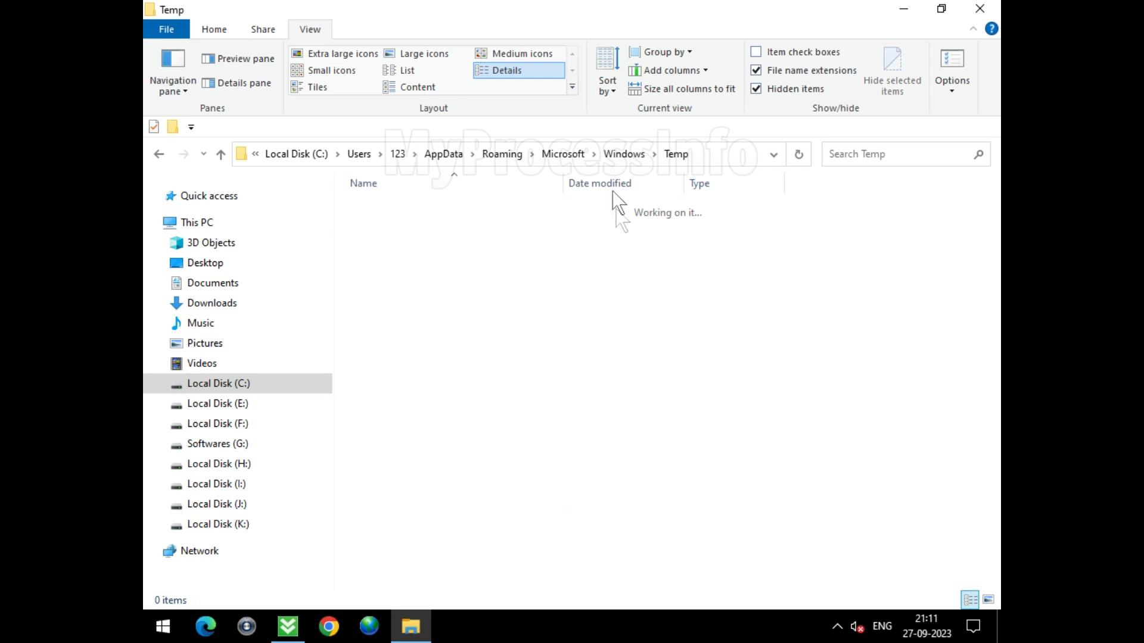
Go back to the parent Windows folder, delete its Temp folder and close the window
left_click(620, 157)
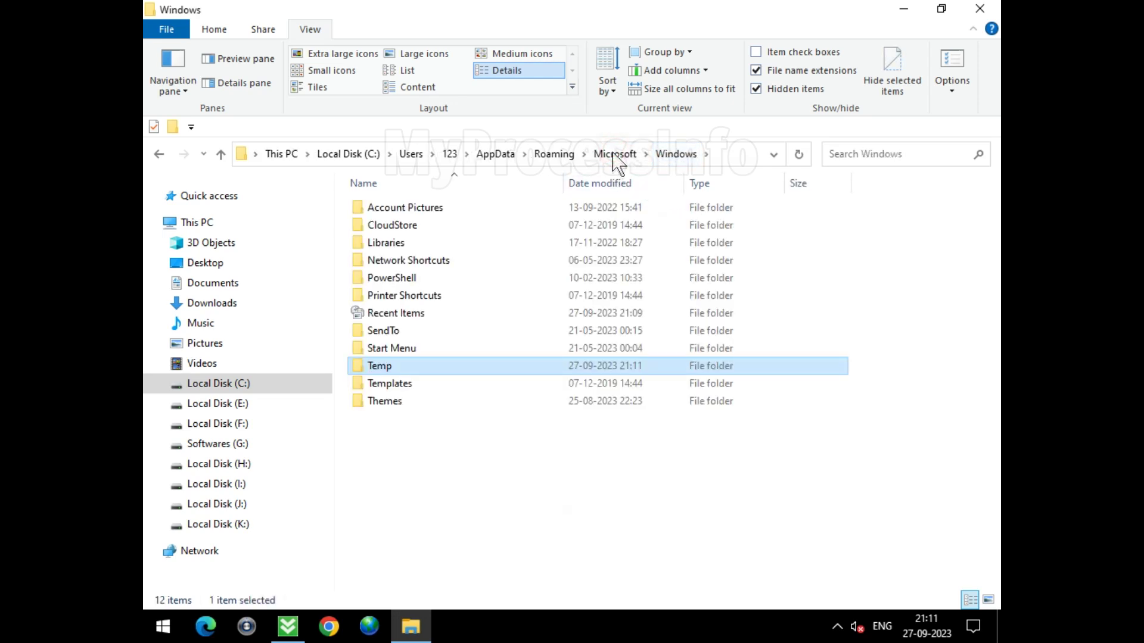
right_click(407, 367)
left_click(472, 311)
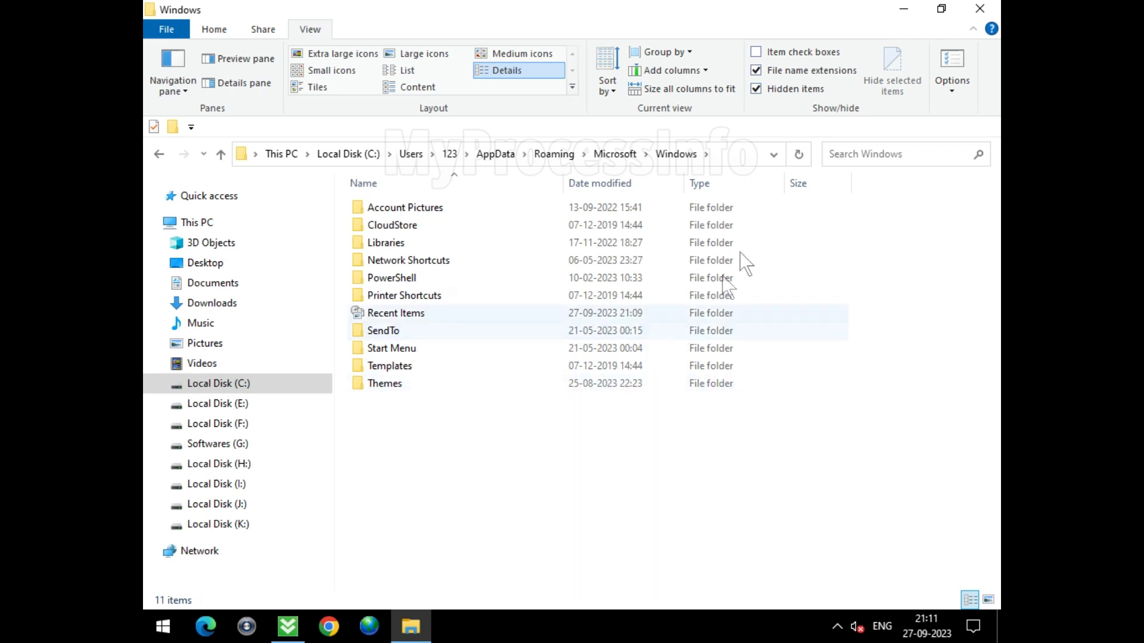
left_click(986, 14)
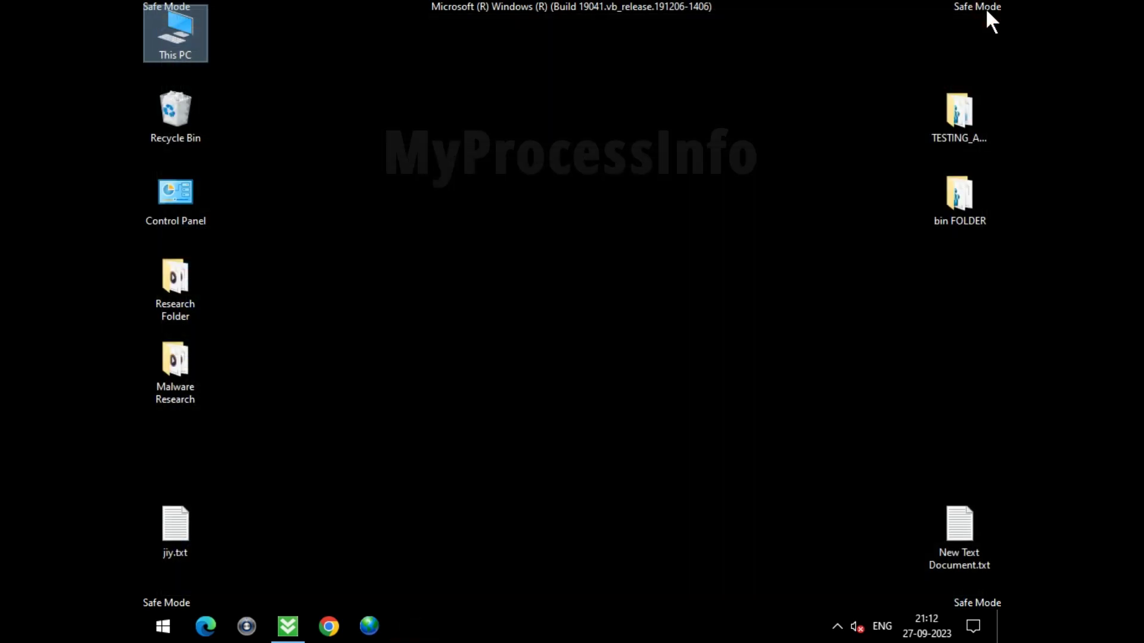
Open the Temp folder inside the user profile's AppData\Local folder
left_click(553, 325)
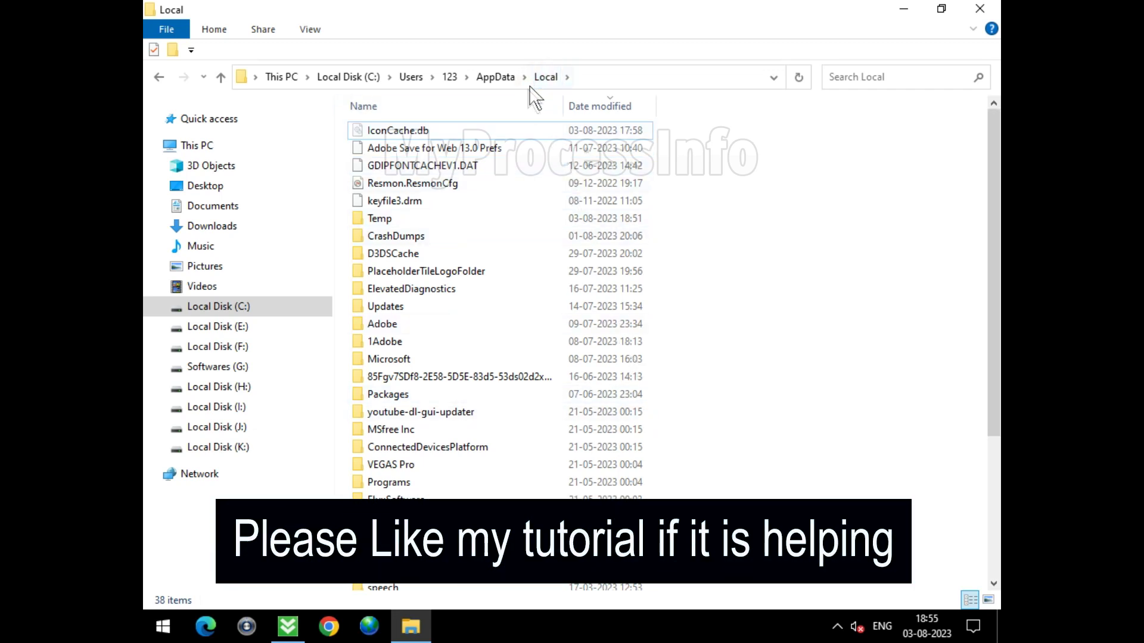
left_click(404, 220)
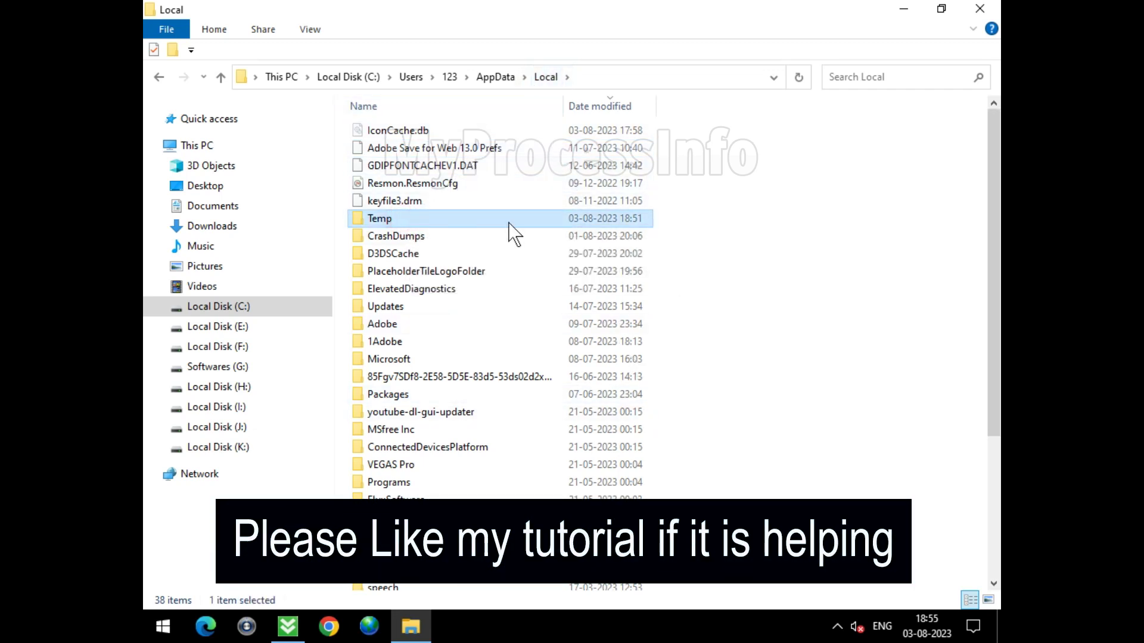
double_click(508, 224)
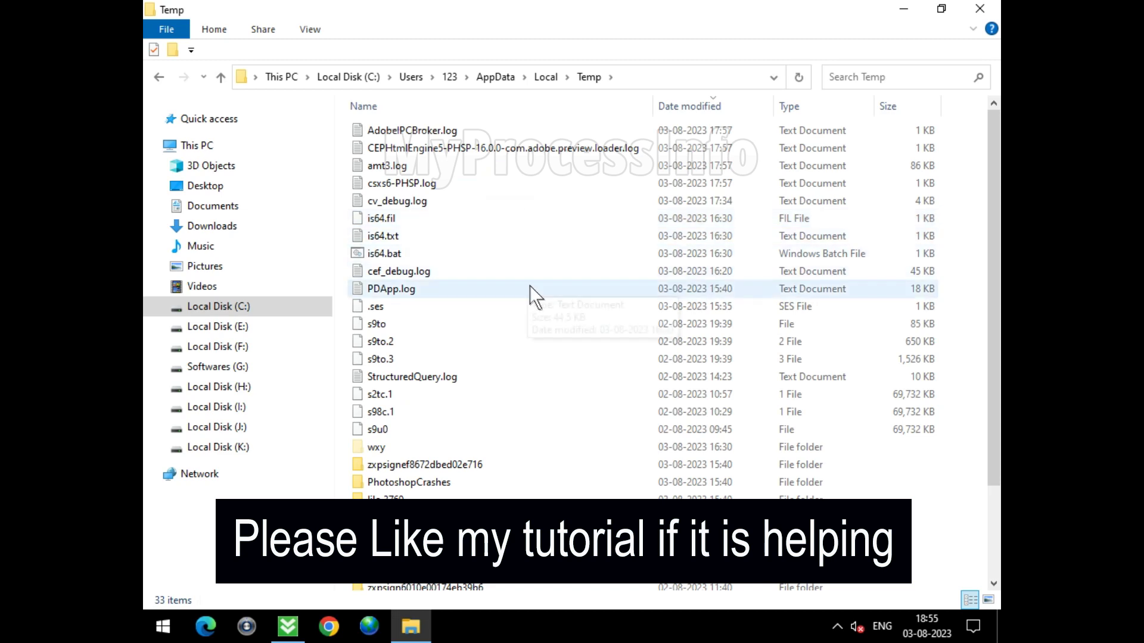
Check the contents of the _ls_m5x0 folder inside Temp, including setup.exe, and return to Temp
scroll(531, 295, "down", 2)
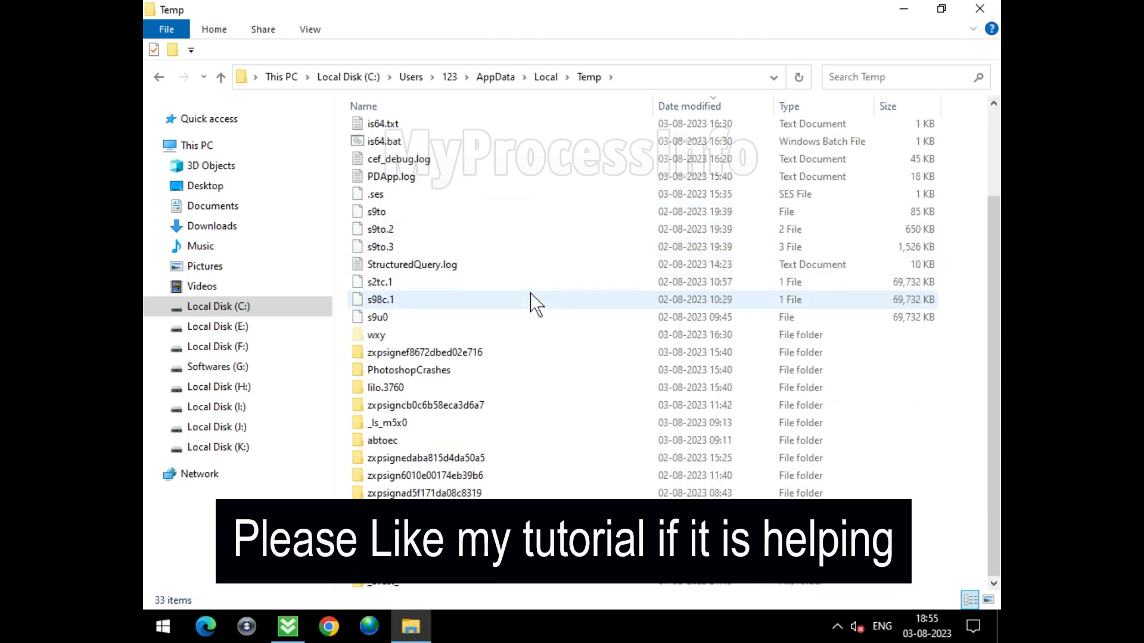
double_click(473, 422)
left_click(394, 130)
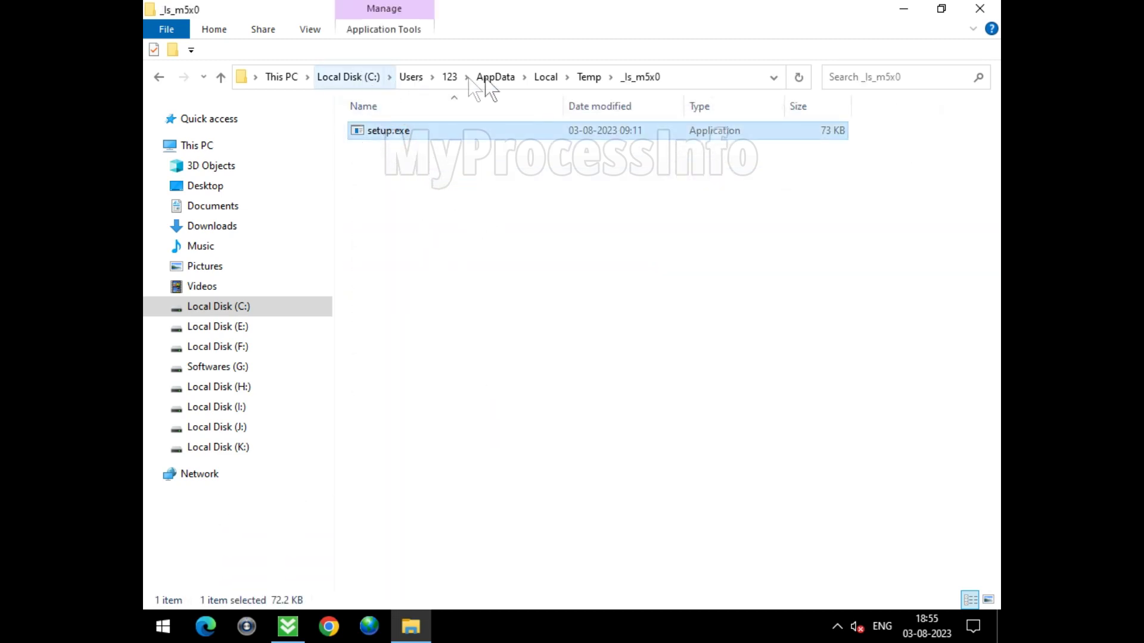
left_click(588, 77)
left_click(566, 308)
right_click(567, 322)
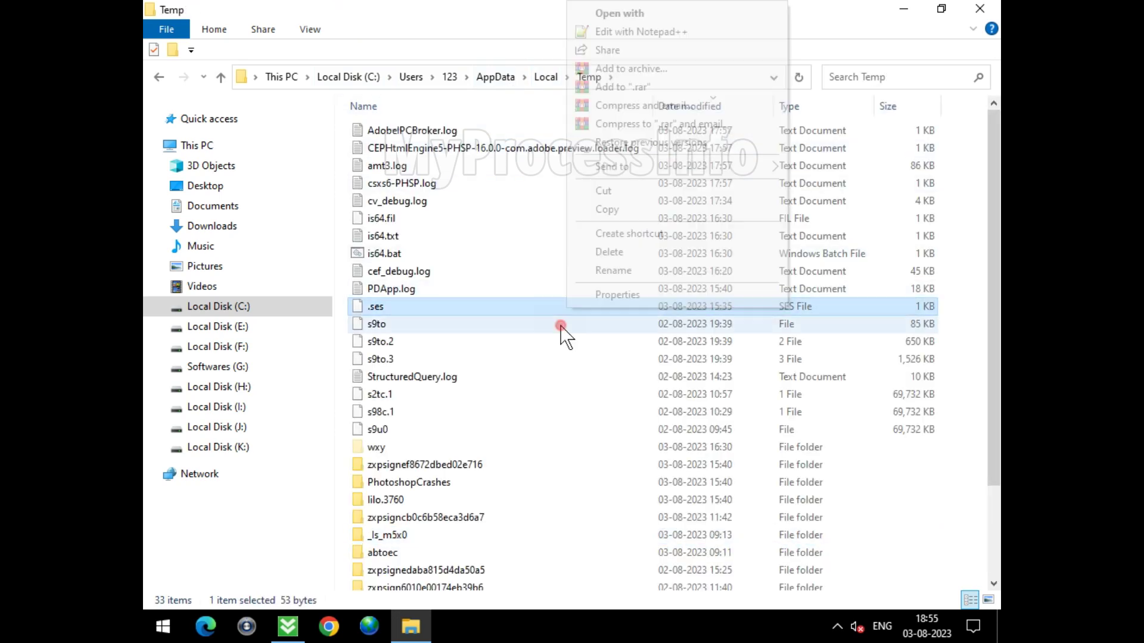
key("Escape")
scroll(751, 426, "down", 2)
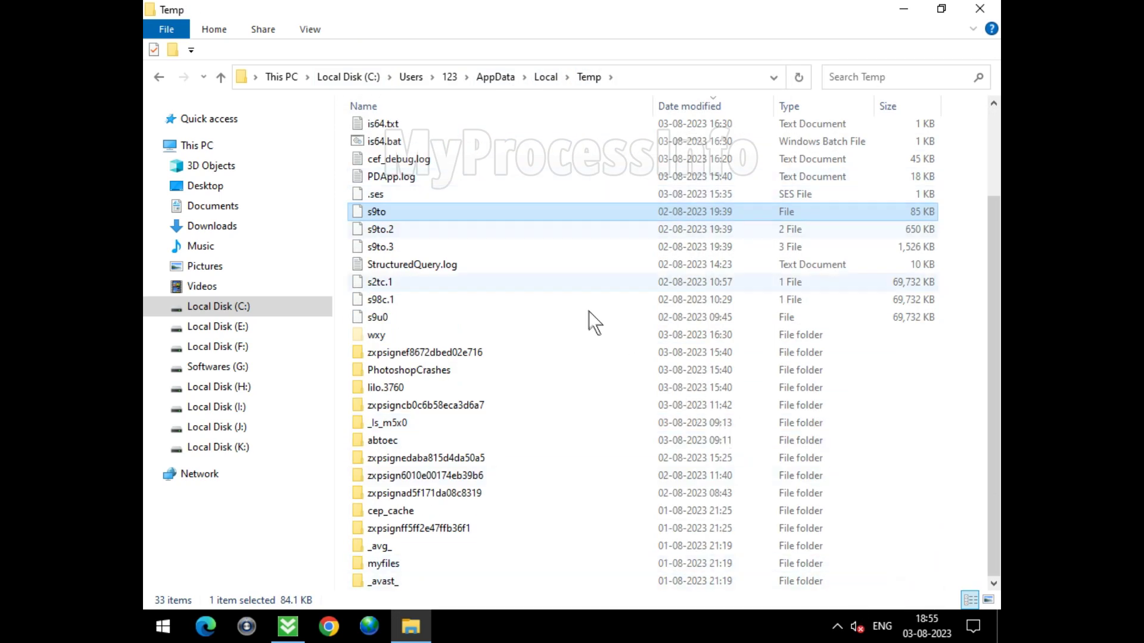
scroll(587, 246, "up", 2)
Select all files and folders in the AppData\Local\Temp folder and delete them
left_click(586, 239)
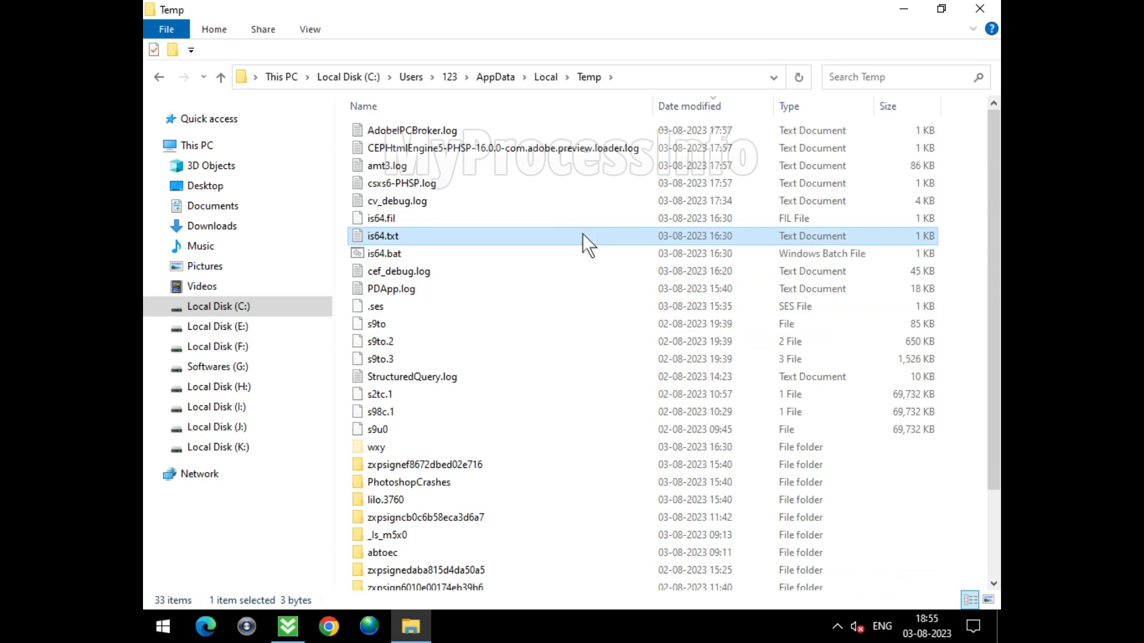
key("ctrl+a")
right_click(567, 226)
left_click(653, 441)
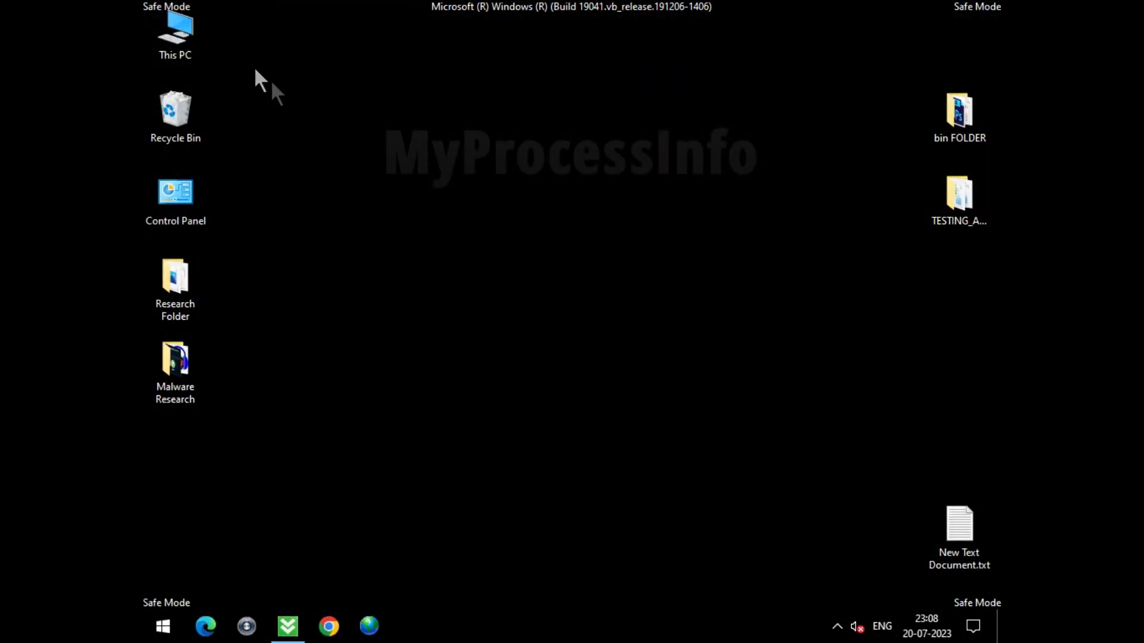
Open the ProgramData folder on Local Disk (C:) in a maximized File Explorer window
double_click(191, 25)
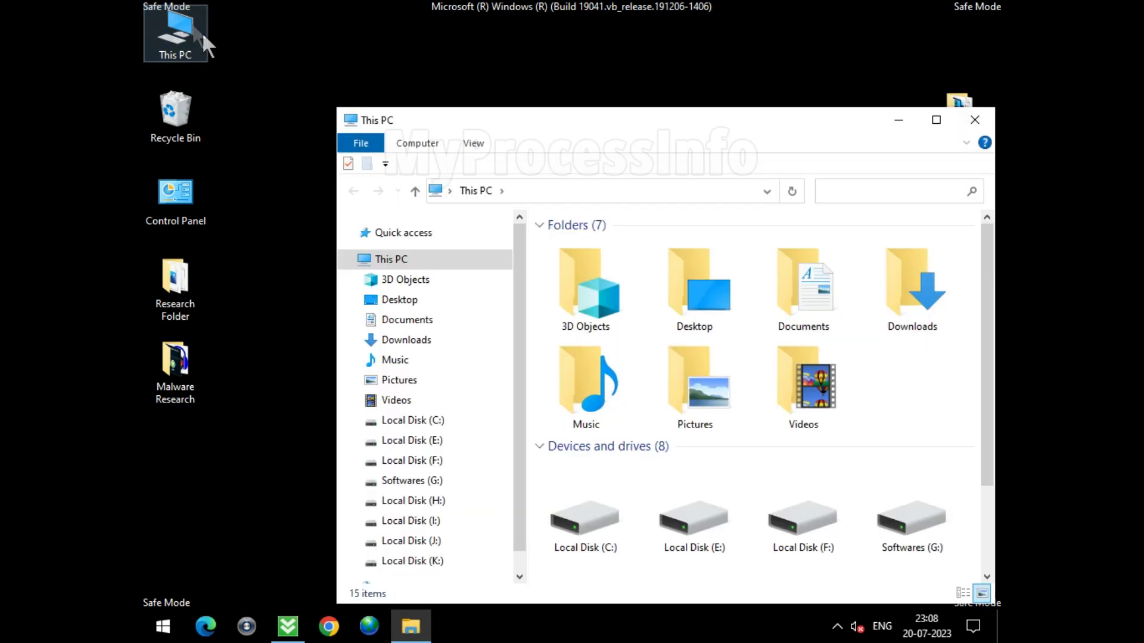
left_click(452, 420)
double_click(660, 136)
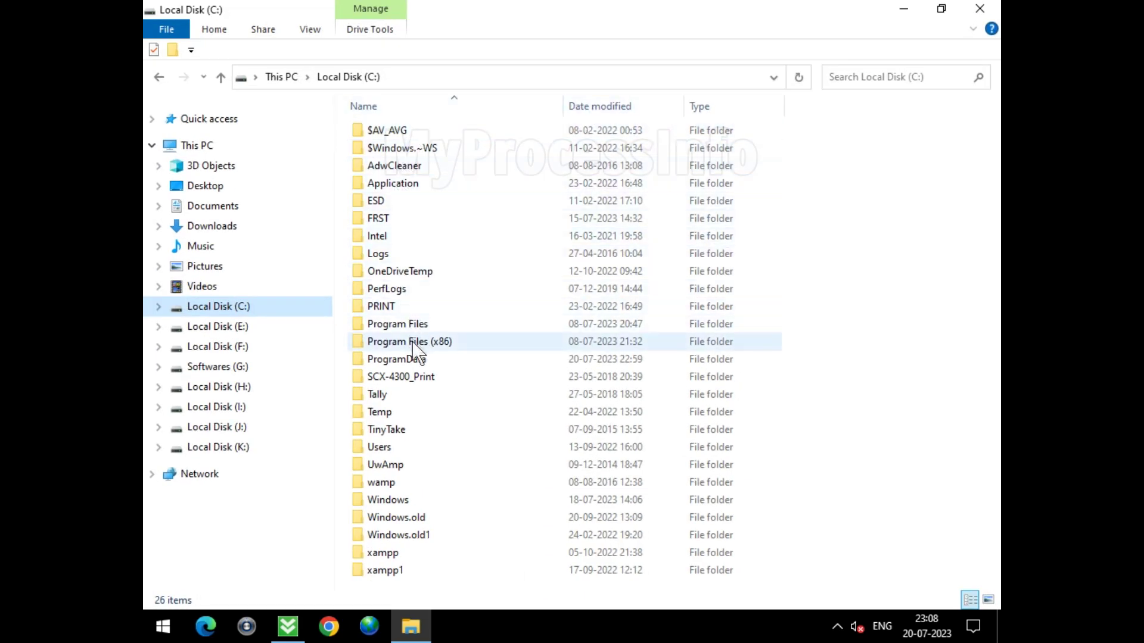
left_click(511, 360)
double_click(511, 360)
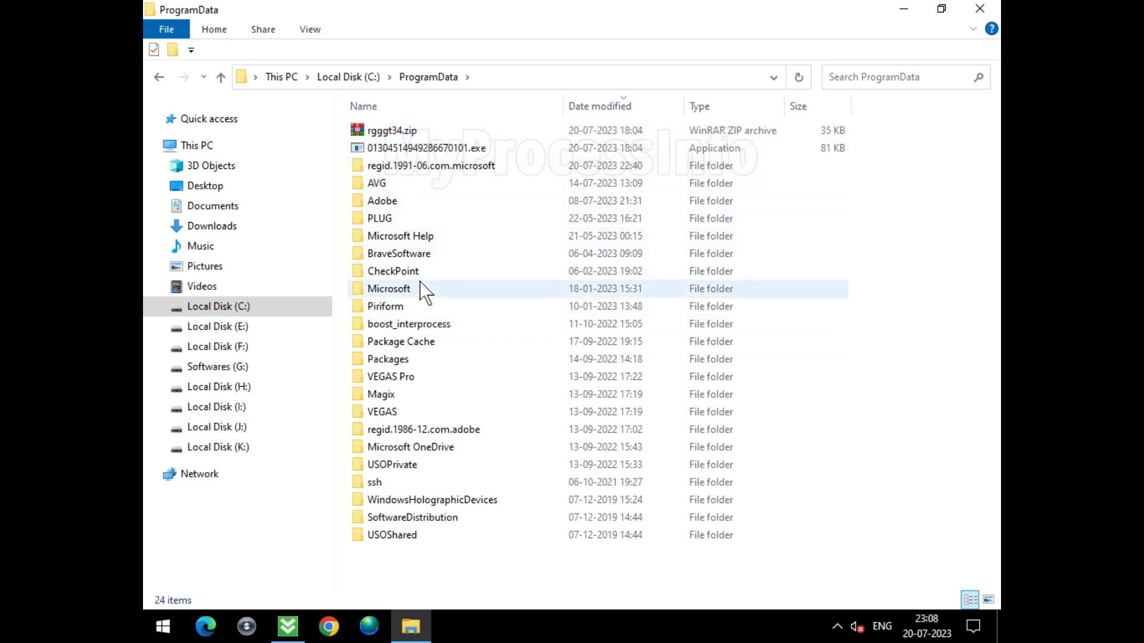
Open the Windows Defender folder inside ProgramData's Microsoft folder
left_click(492, 281)
double_click(492, 282)
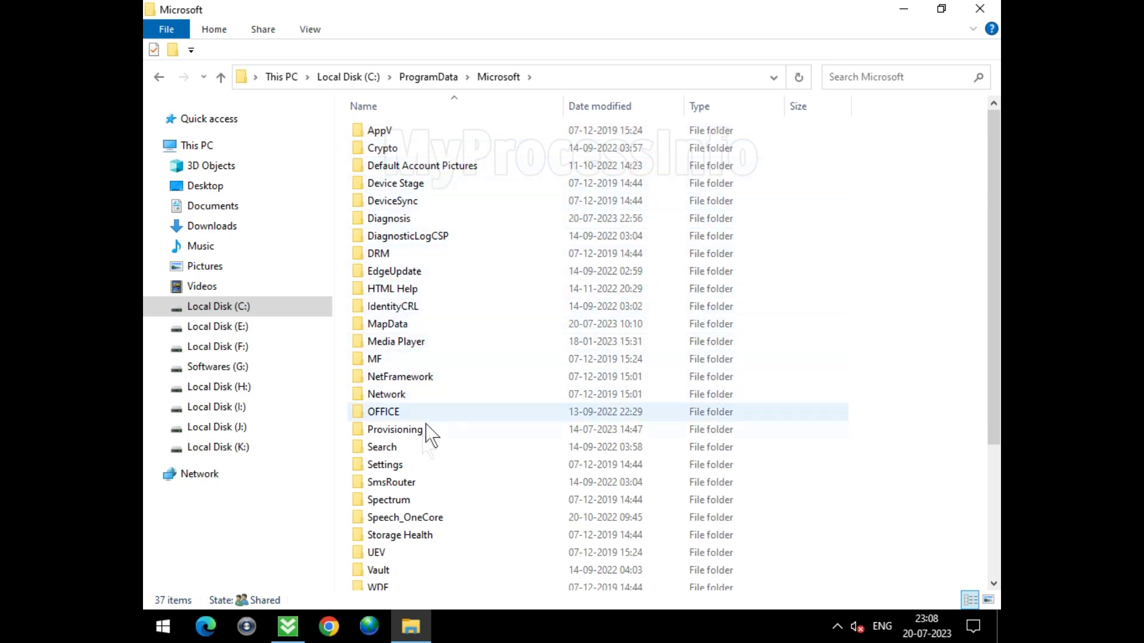
scroll(407, 524, "down", 2)
scroll(405, 524, "down", 1)
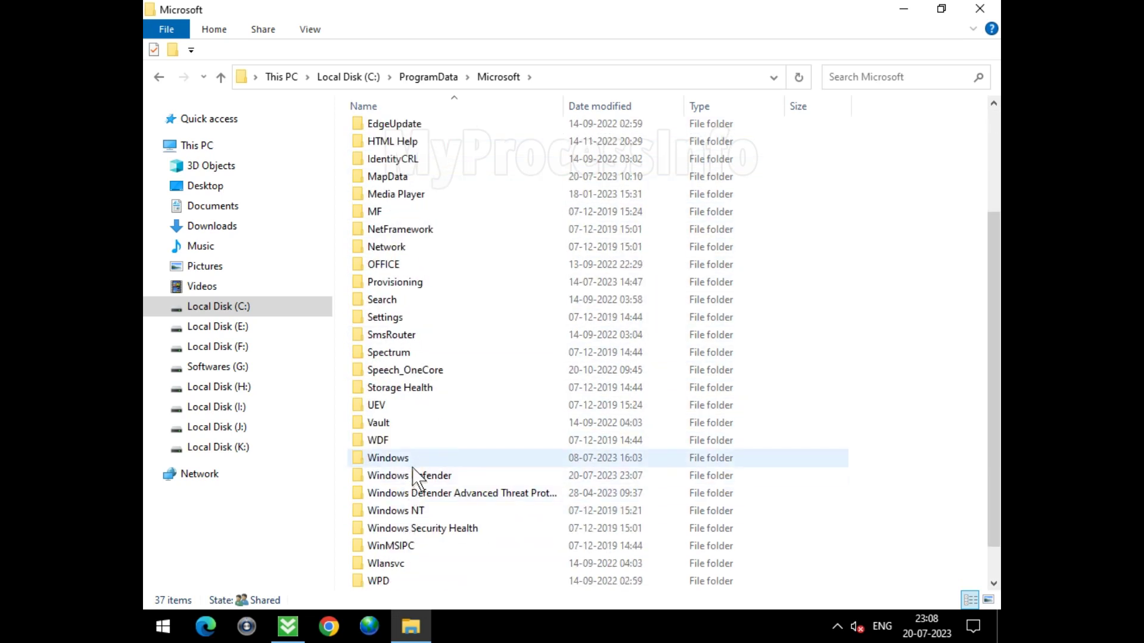
left_click(475, 476)
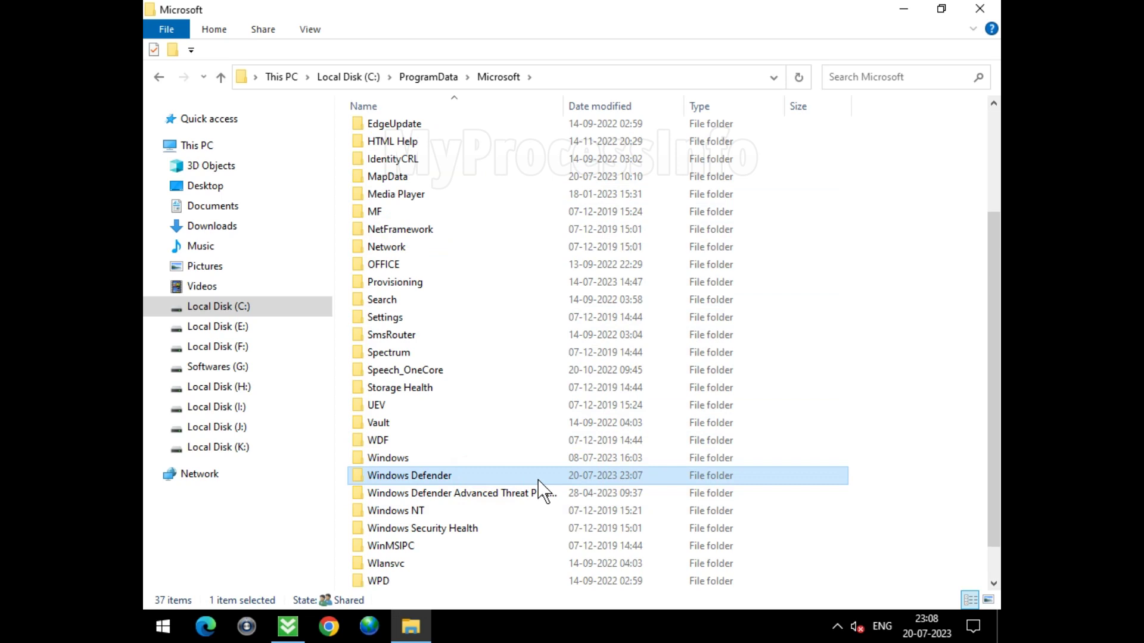
double_click(539, 482)
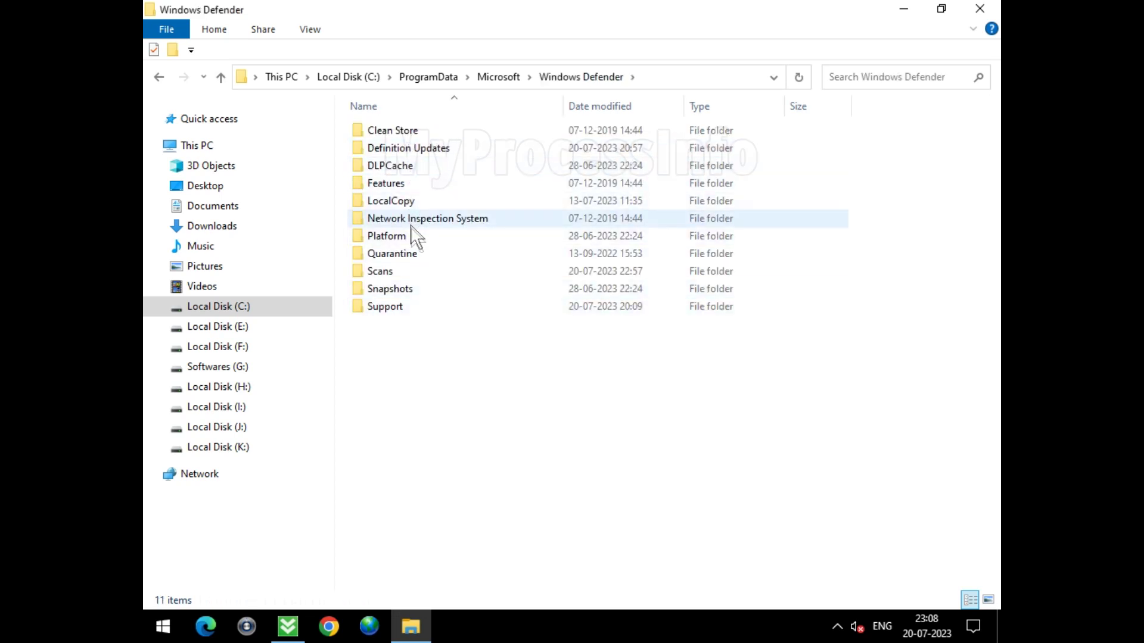
Delete the Quarantine folder from the Windows Defender folder
left_click(417, 262)
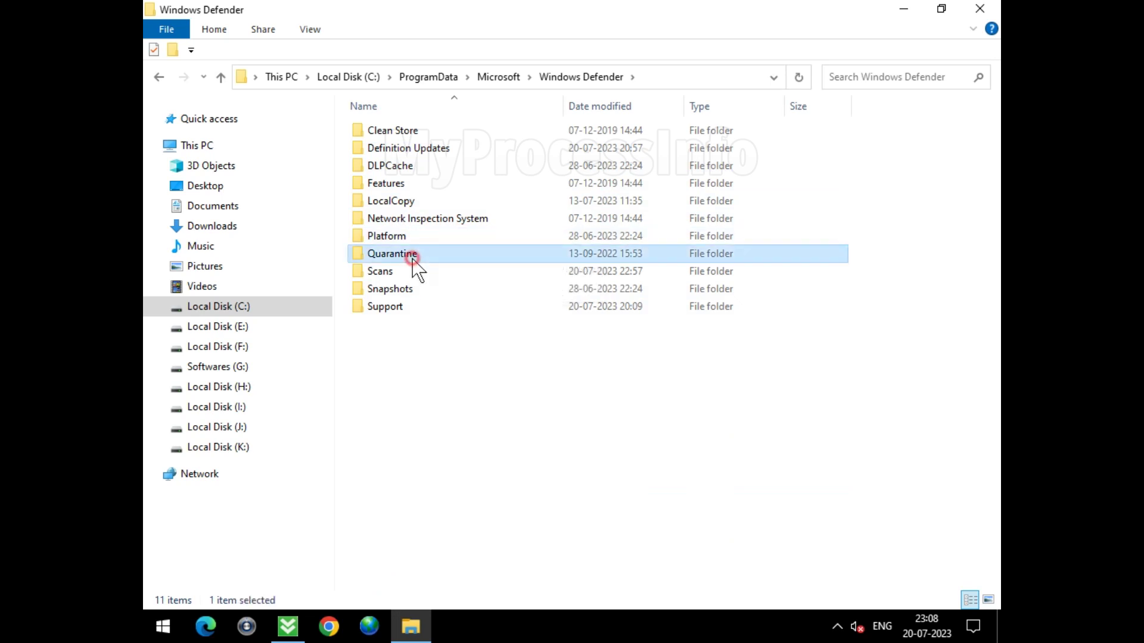
right_click(484, 266)
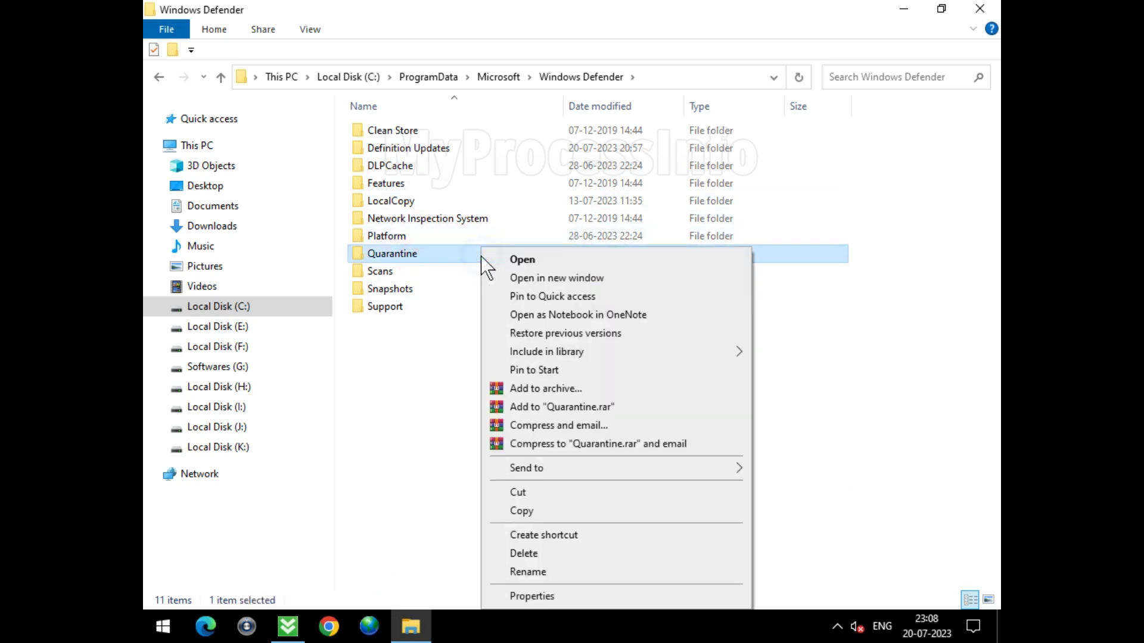
left_click(537, 554)
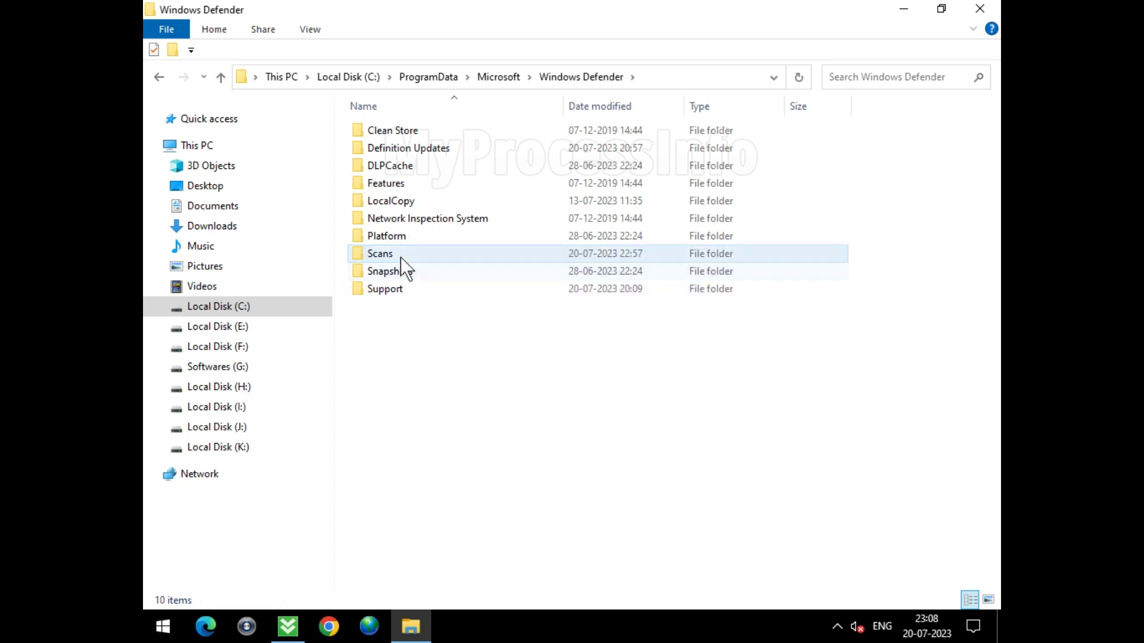
Delete the Results folder inside Windows Defender's Scans\History folder and close the File Explorer window
double_click(432, 254)
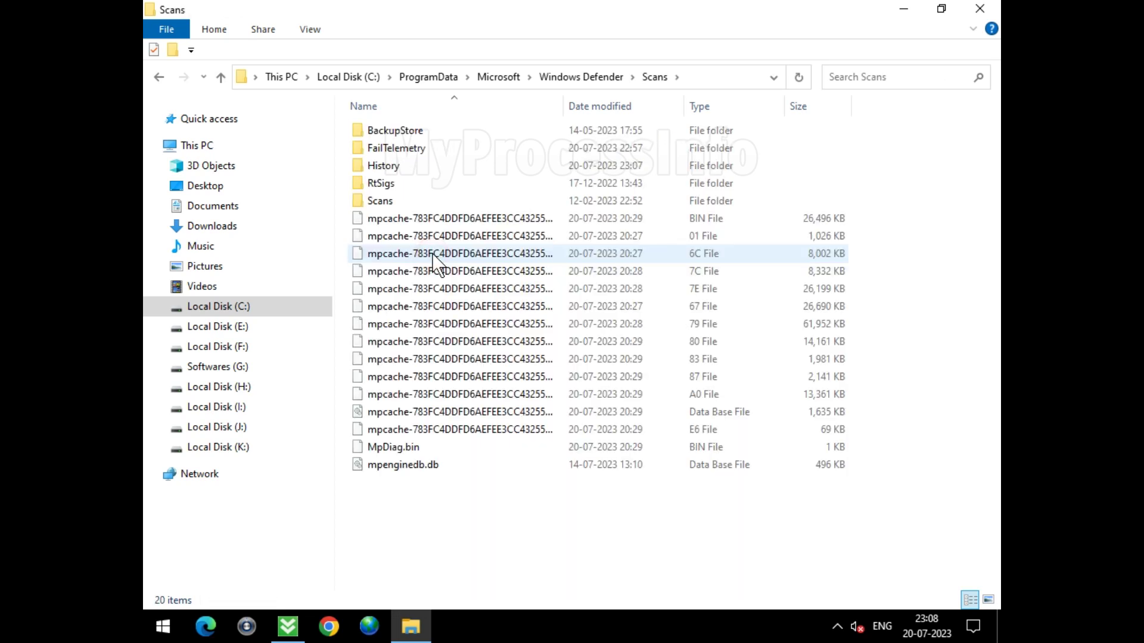
double_click(421, 167)
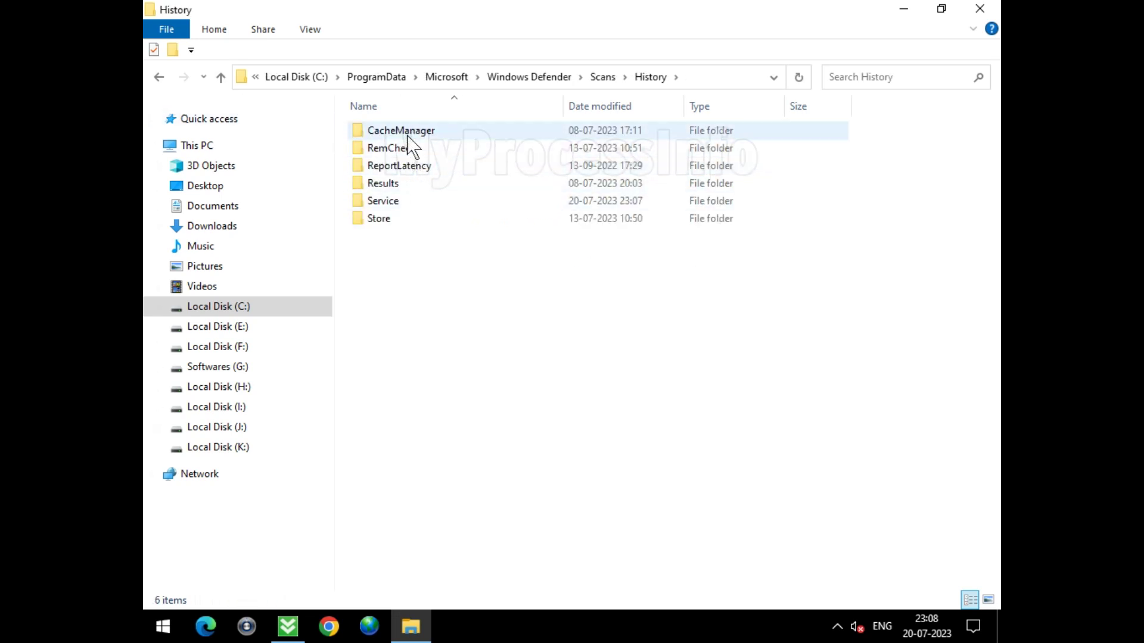
right_click(416, 184)
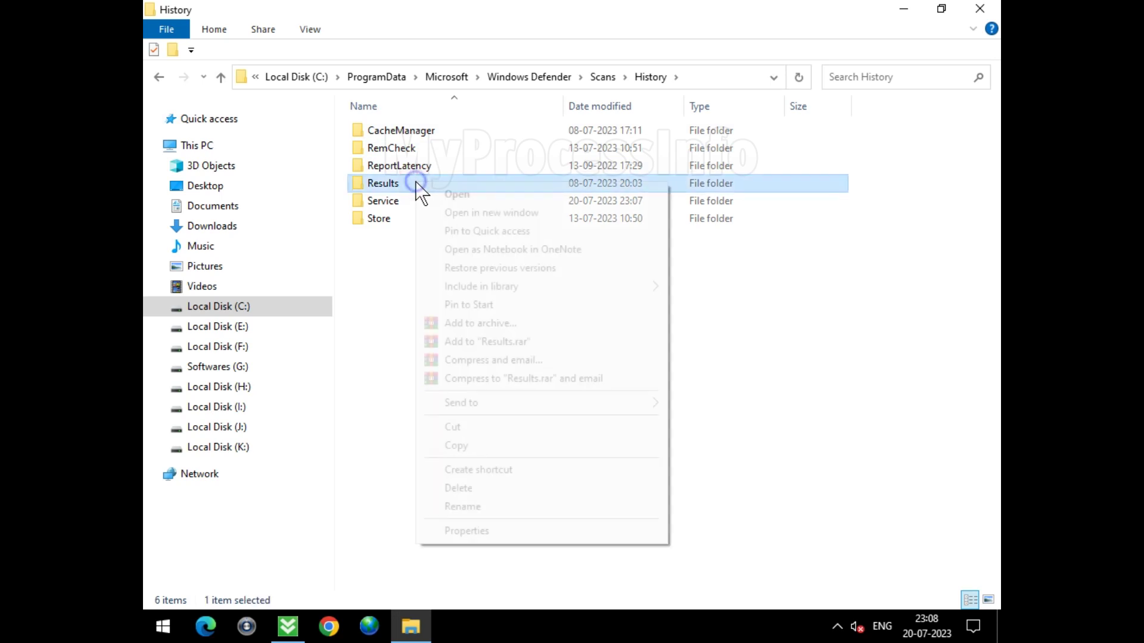
left_click(477, 488)
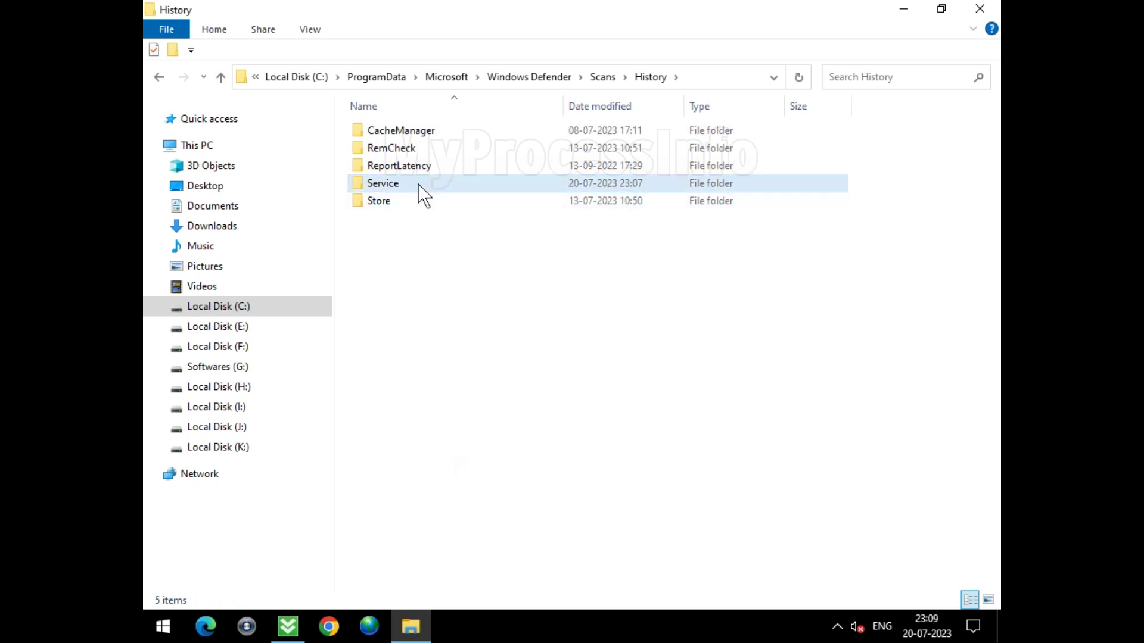
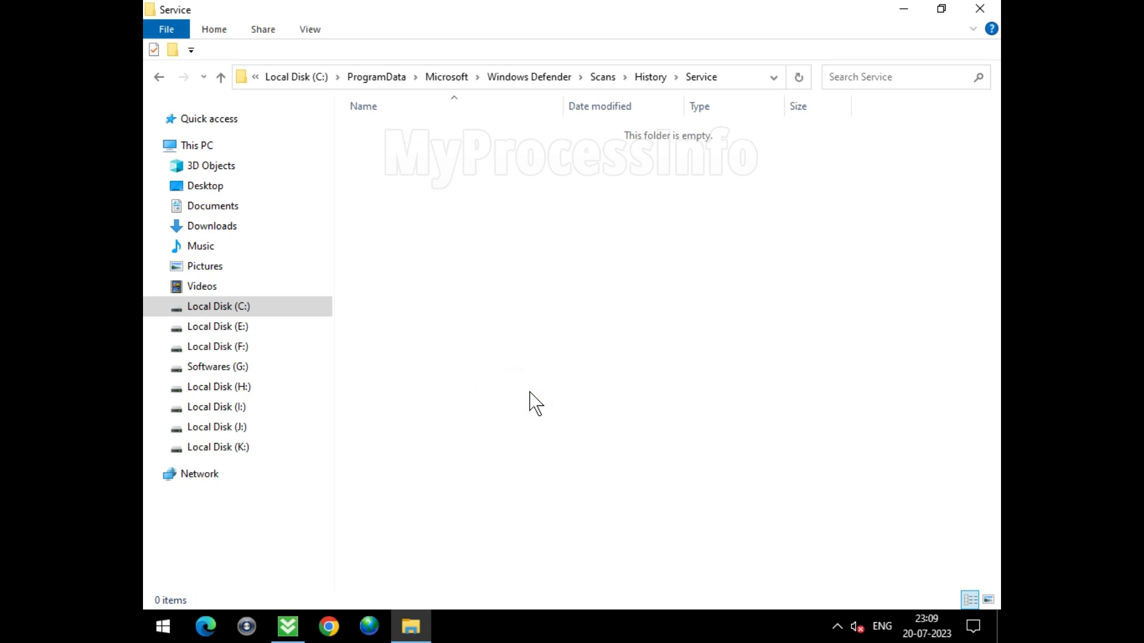
left_click(983, 12)
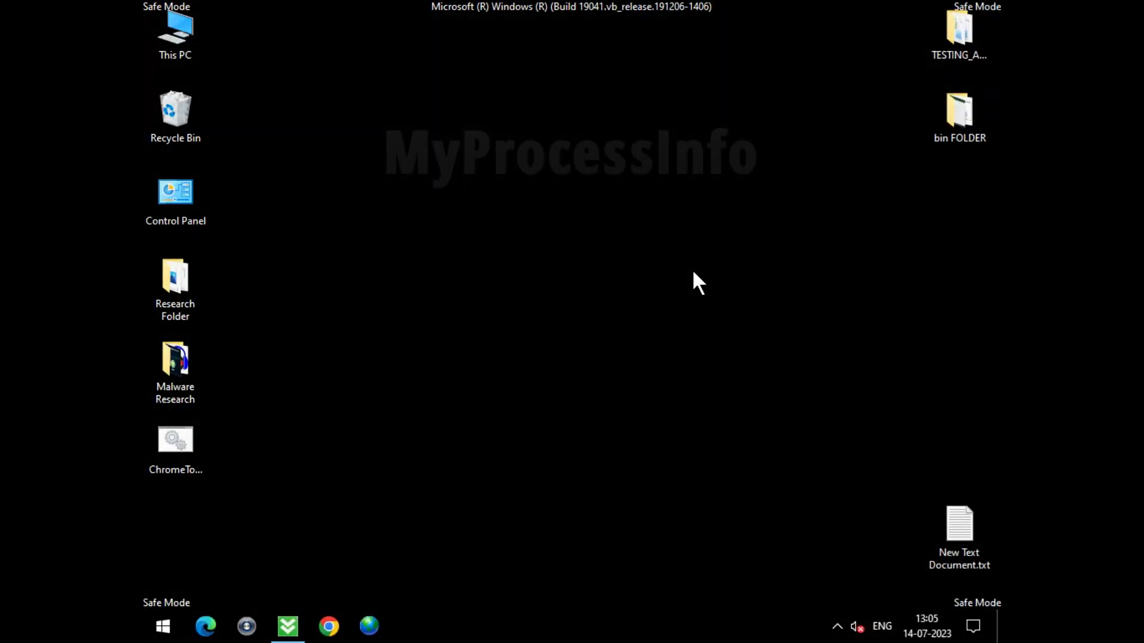
Open System Configuration by running msconfig
key("super+r")
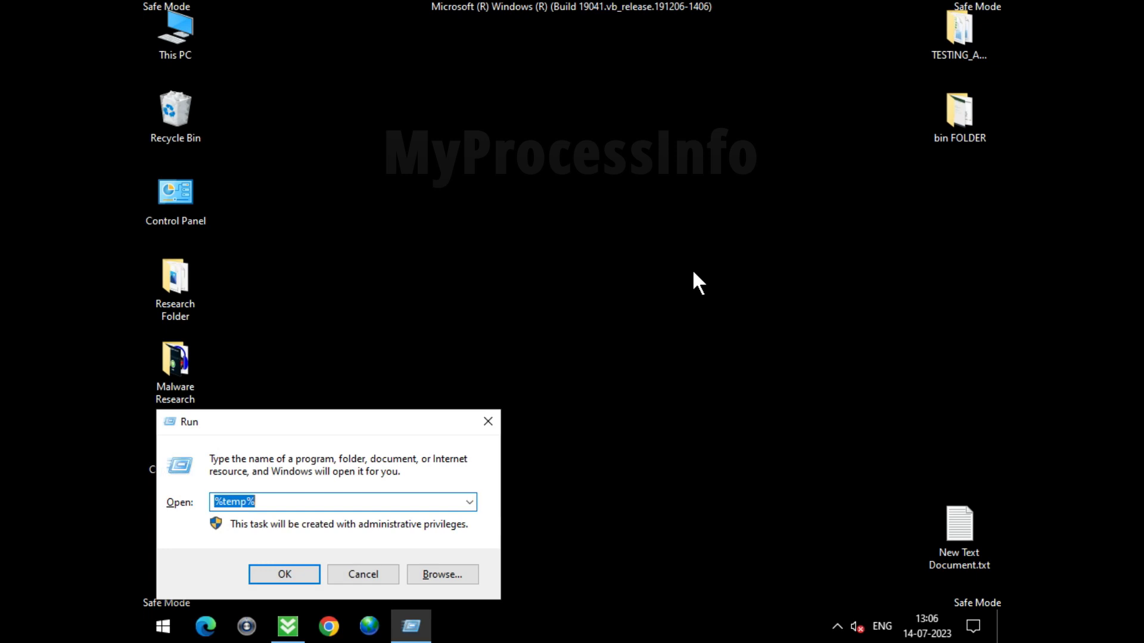
type("MS")
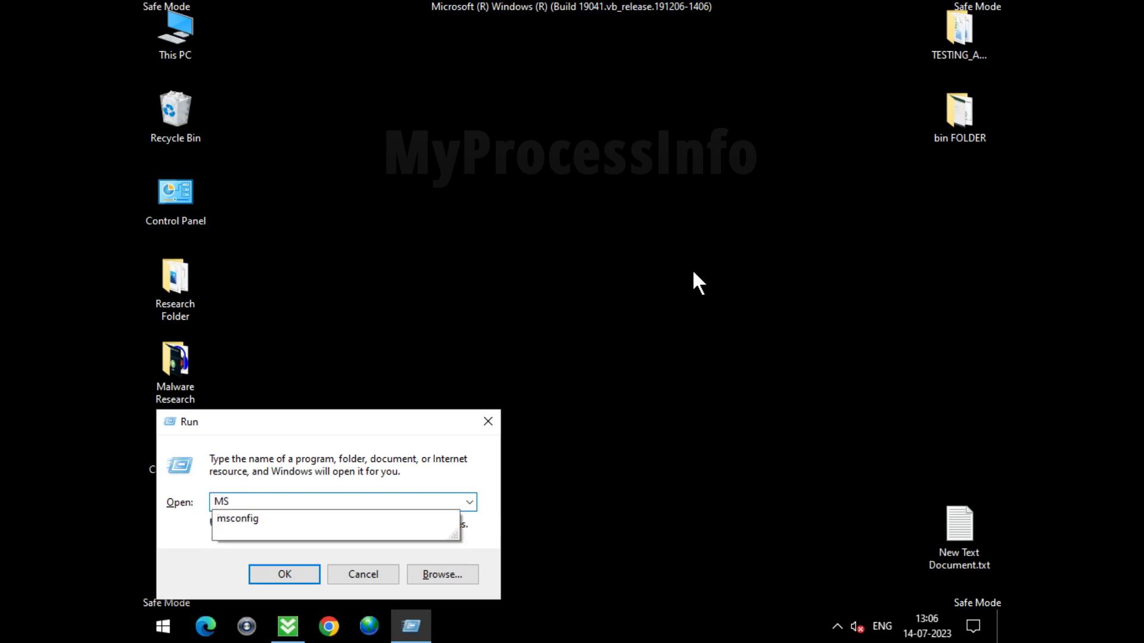
left_click(293, 519)
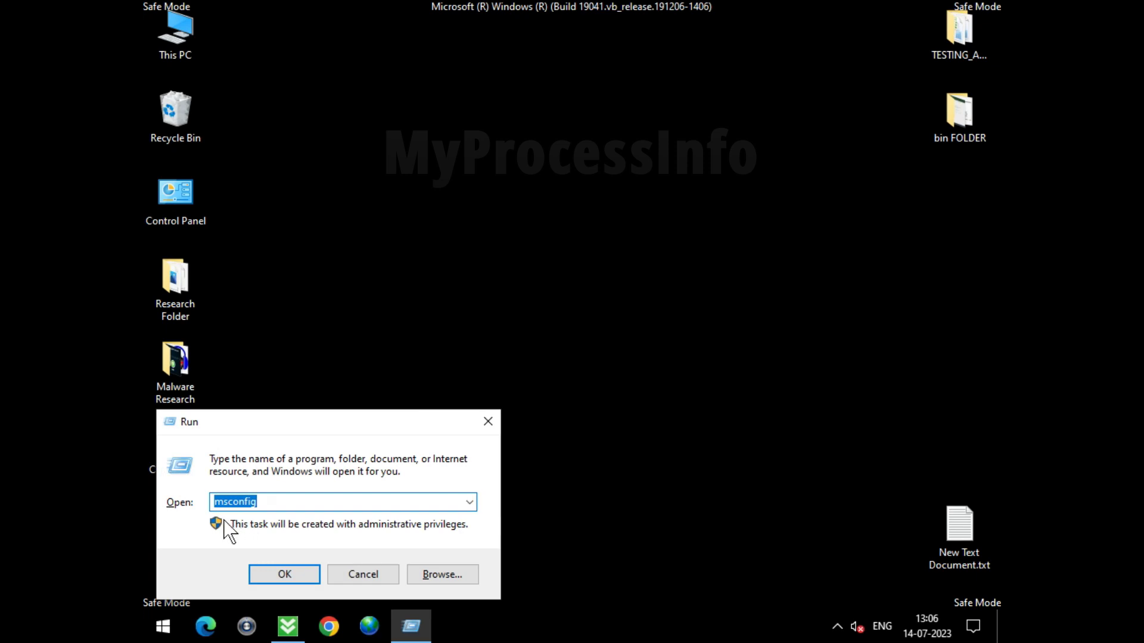
left_click(292, 572)
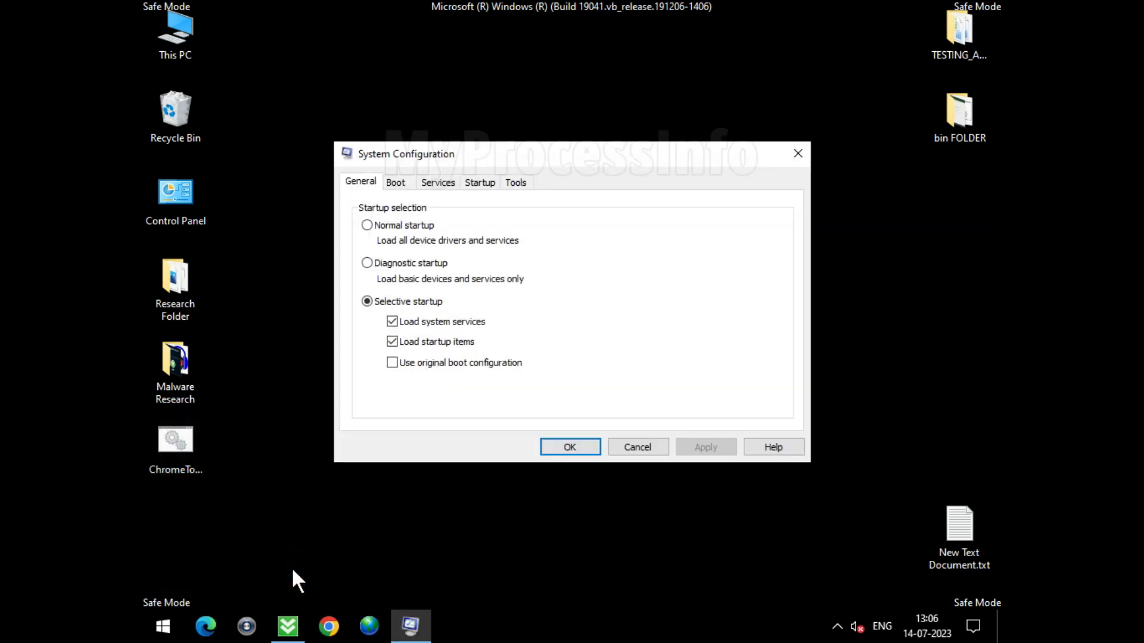
Set the startup selection to Normal startup, apply the change and restart the computer
left_click(367, 226)
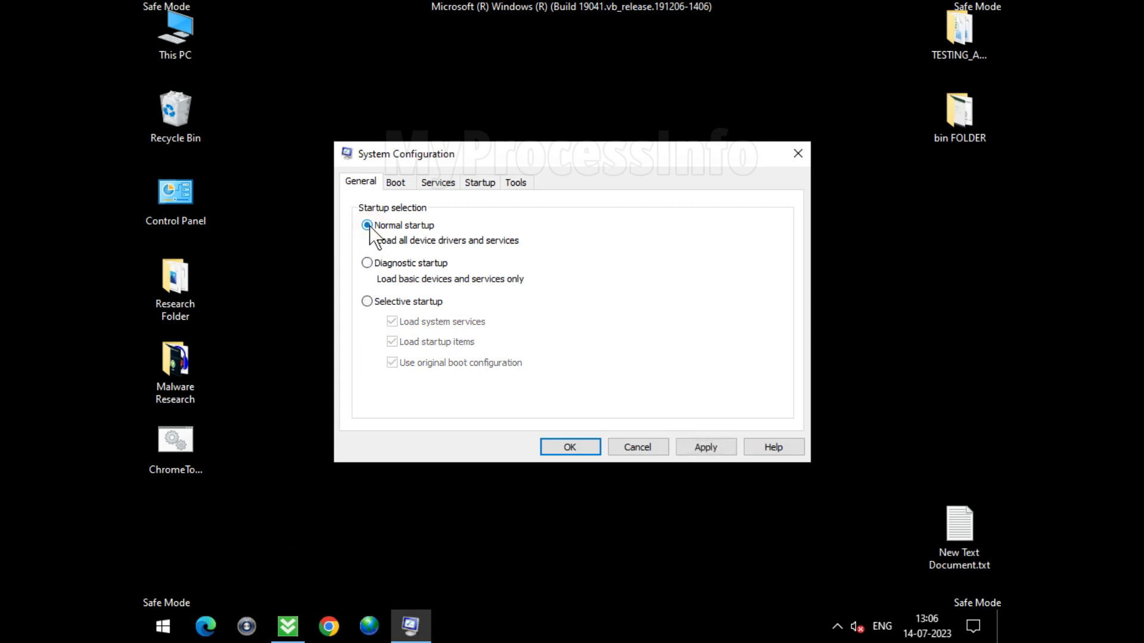
left_click(723, 446)
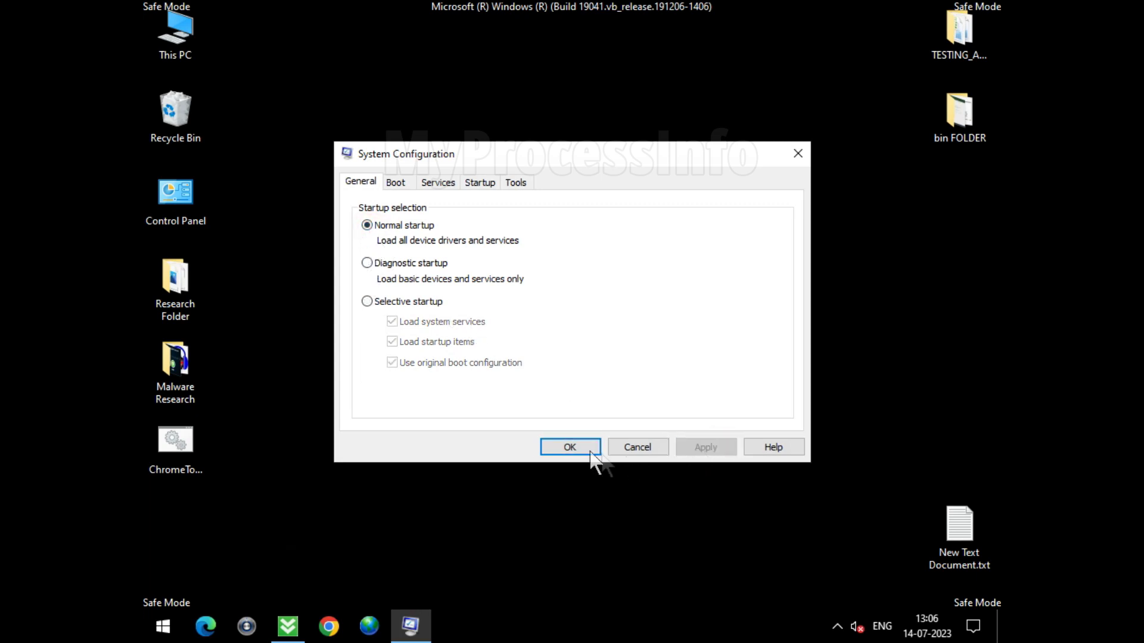
left_click(570, 448)
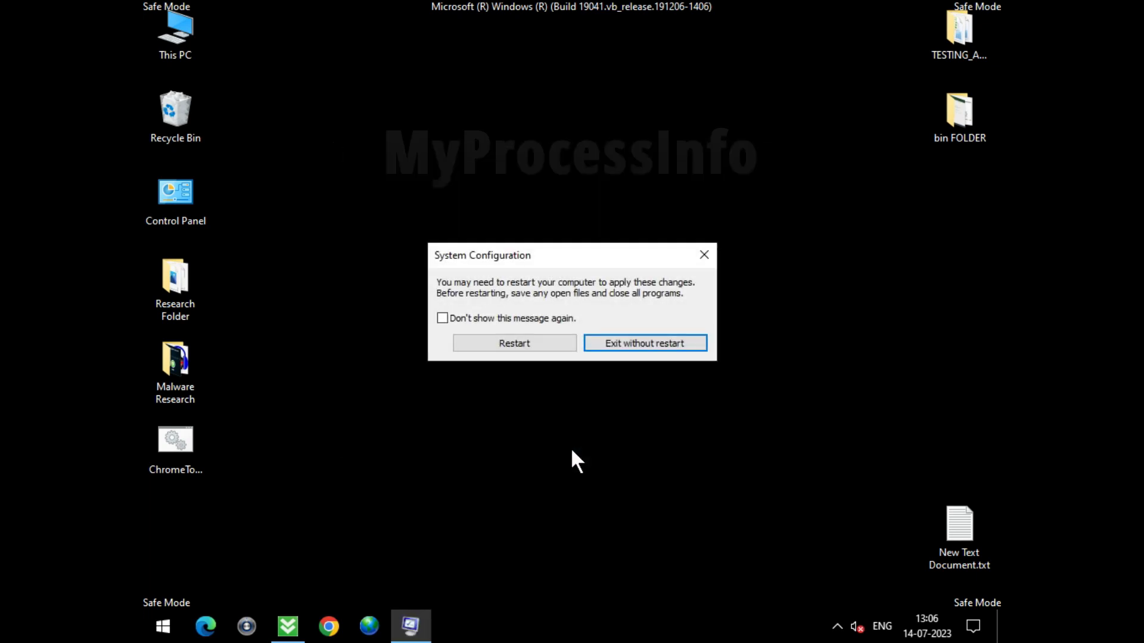
left_click(520, 347)
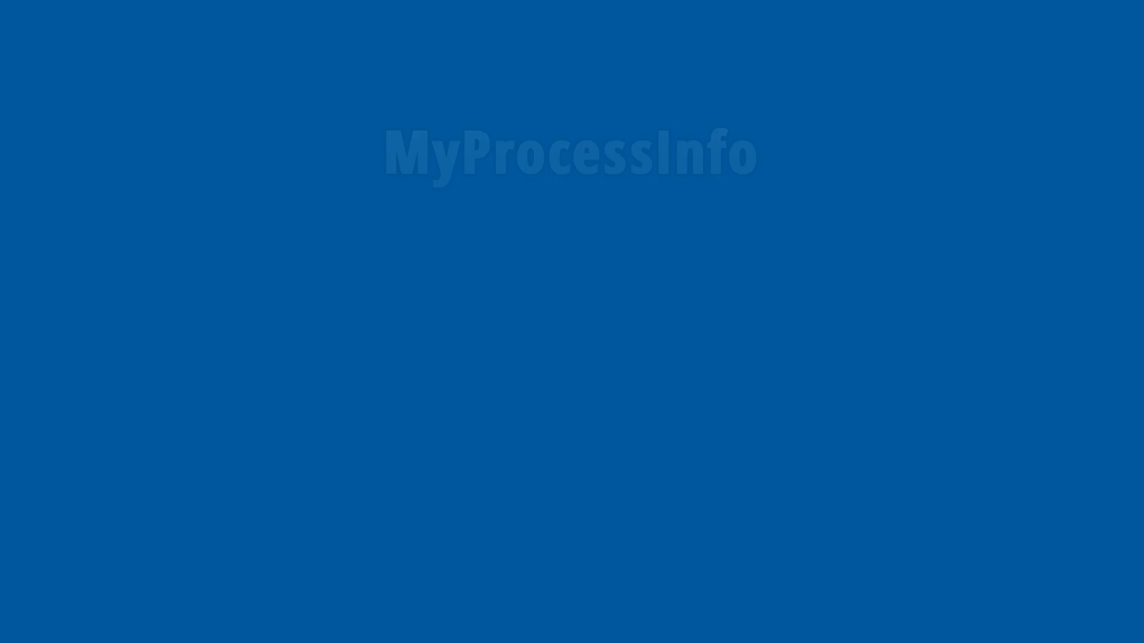